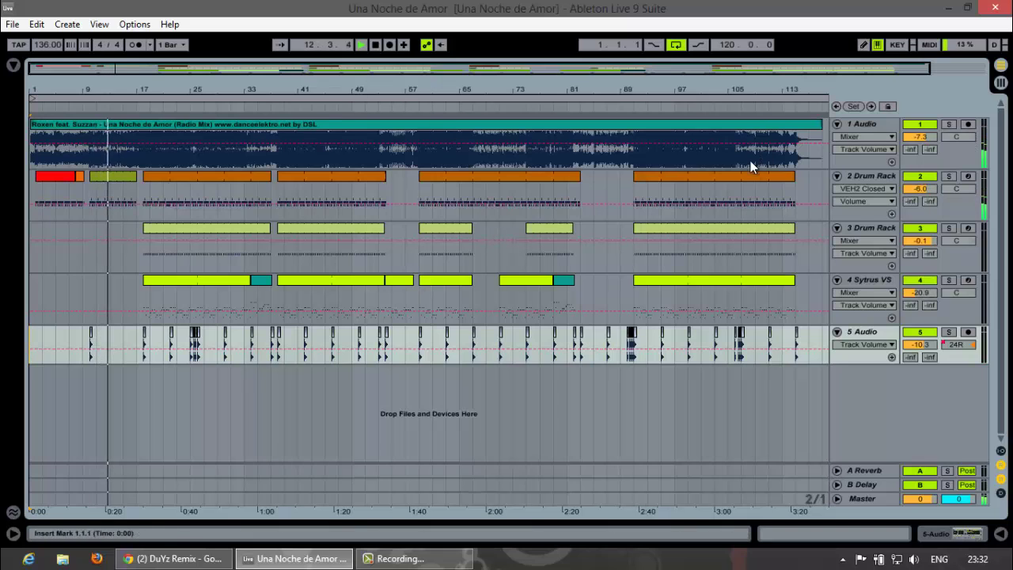
Step: Show the device chain of the 1 Audio track, followed by that of the 2 Drum Rack track
left_click(966, 211)
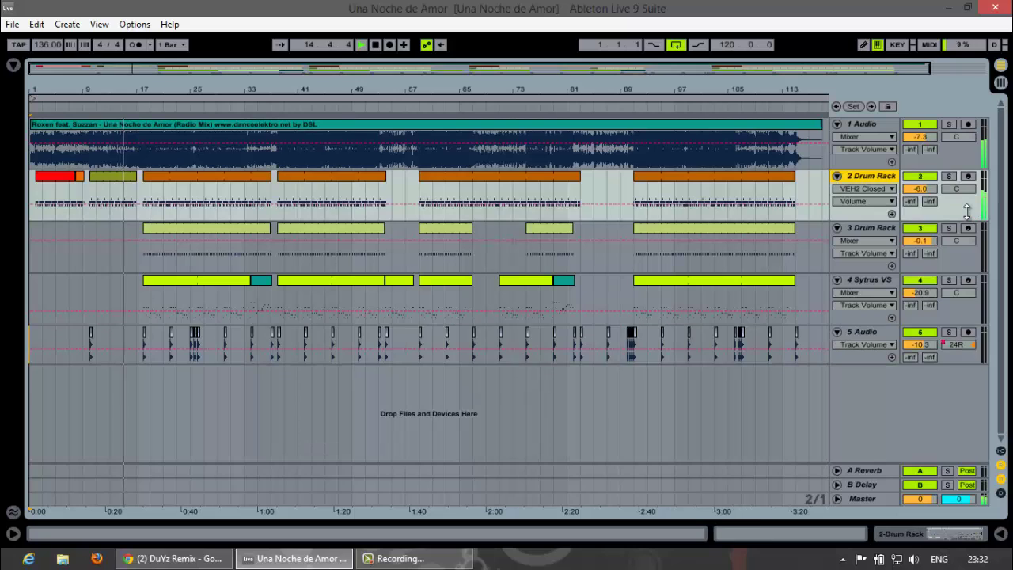
left_click(938, 158)
left_click(1000, 535)
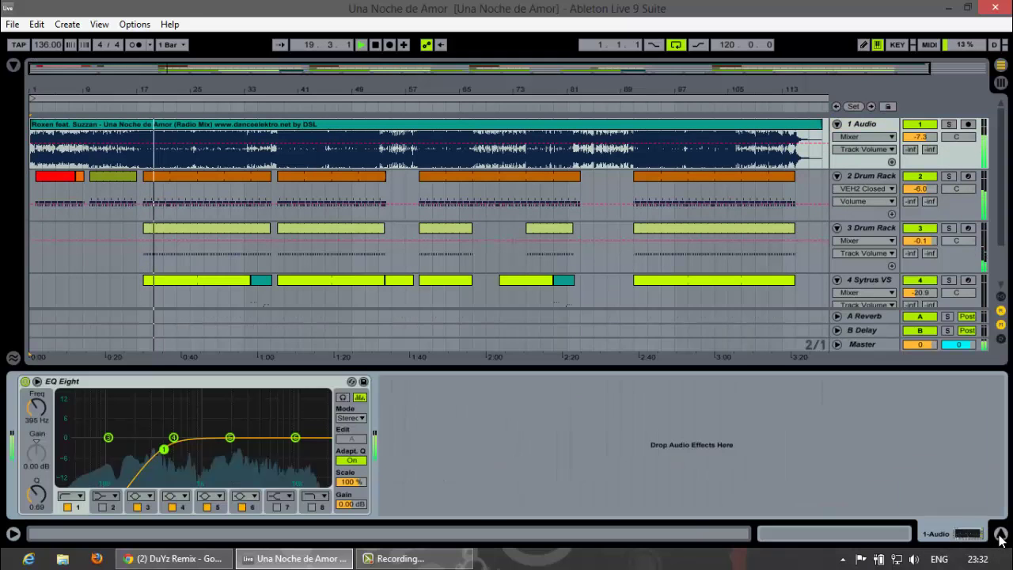
left_click(950, 206)
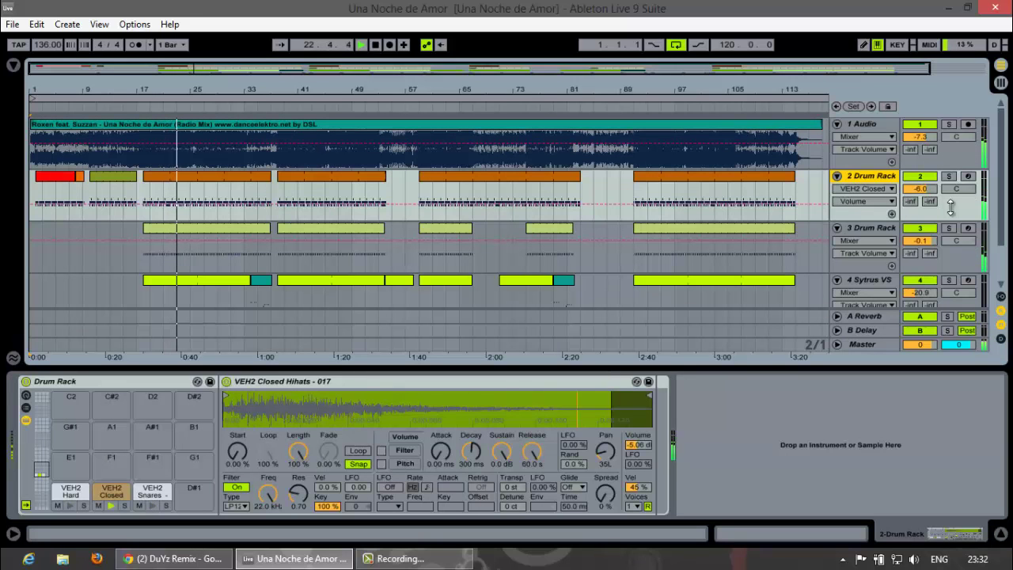
Step: Open the 2 Drum Rack clip starting at bar 17 in the note editor and show its complete four-bar pattern
left_click(216, 181)
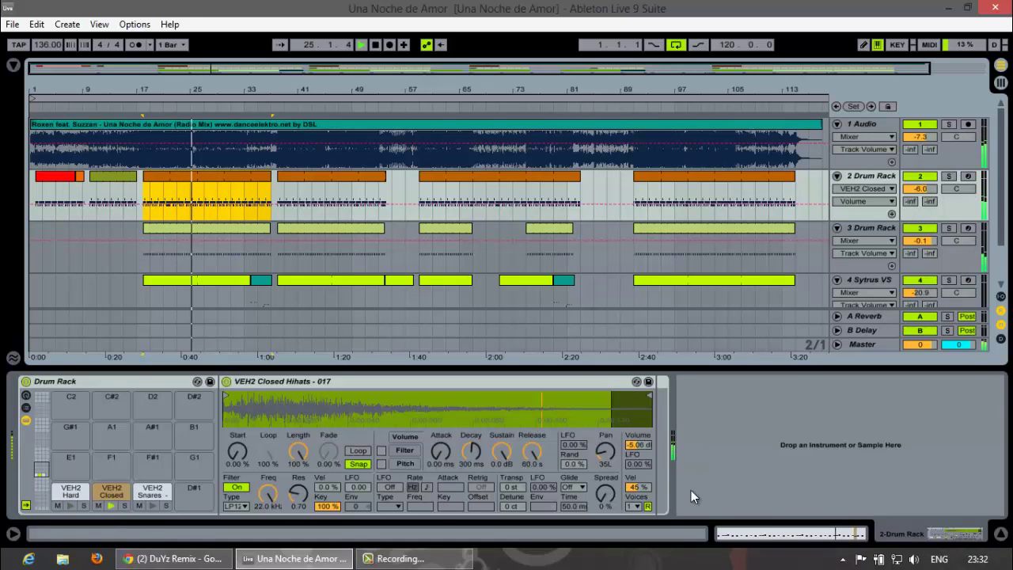
left_click(779, 537)
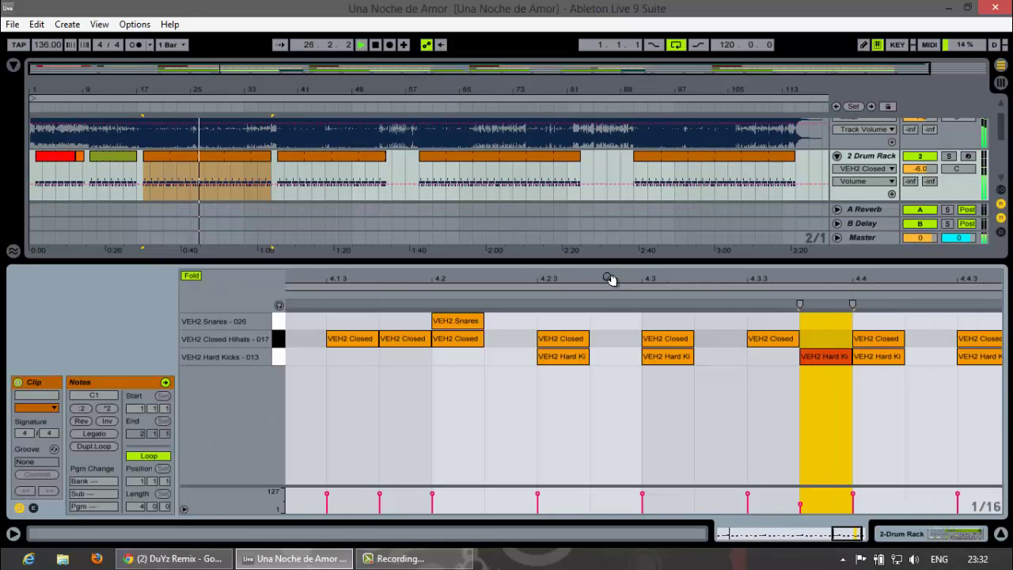
left_click_drag(609, 278, 905, 278)
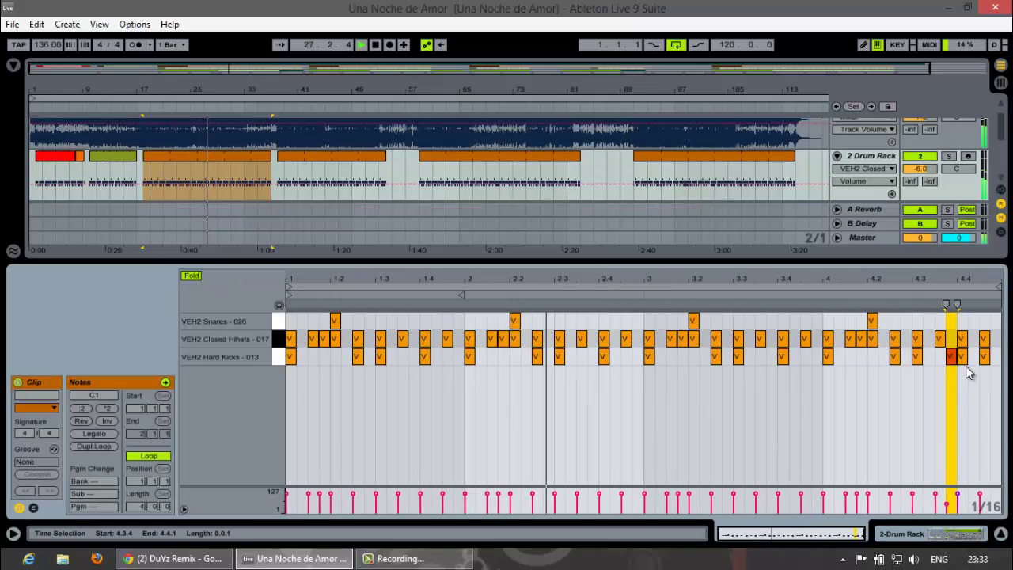
left_click(706, 440)
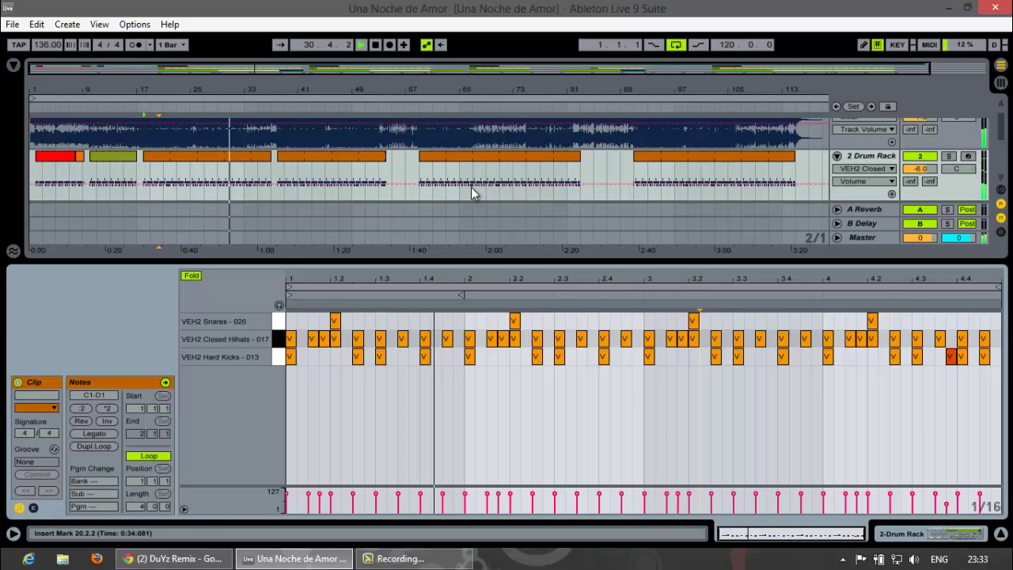
Step: Show the notes of the 3 Drum Rack open hi-hat clip starting at bar 17
scroll(1001, 185, "down", 2)
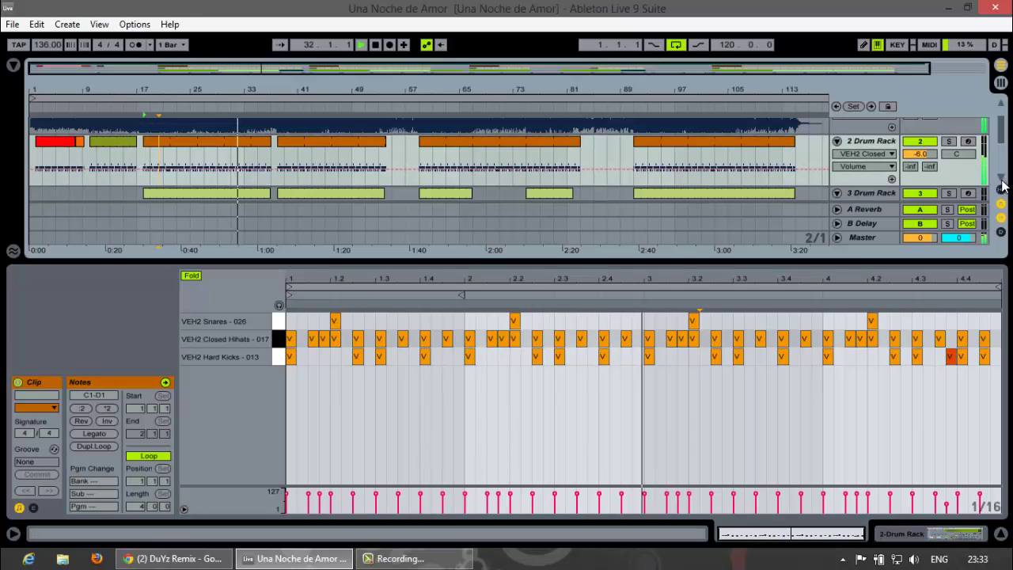
scroll(1001, 185, "down", 1)
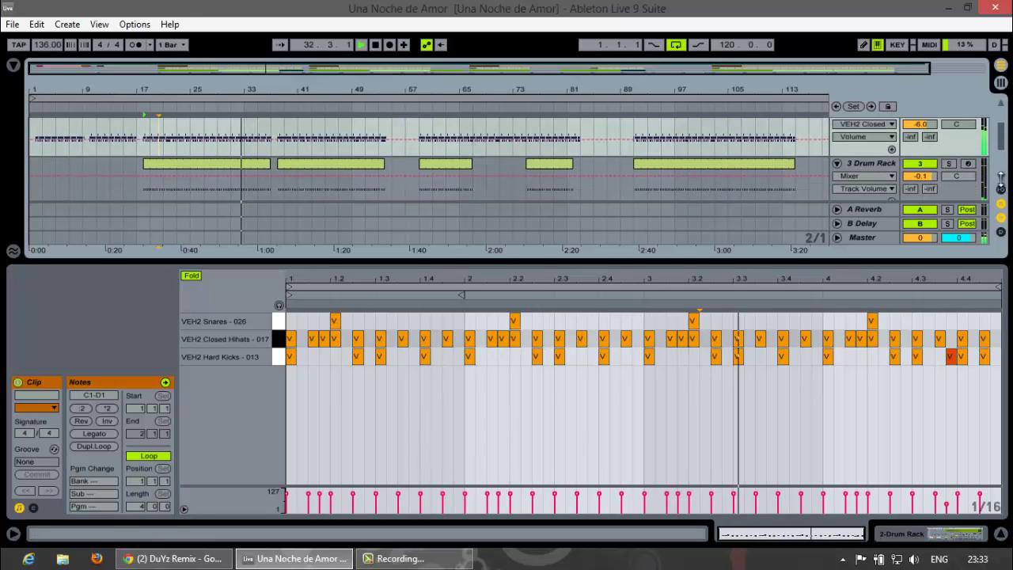
left_click(194, 160)
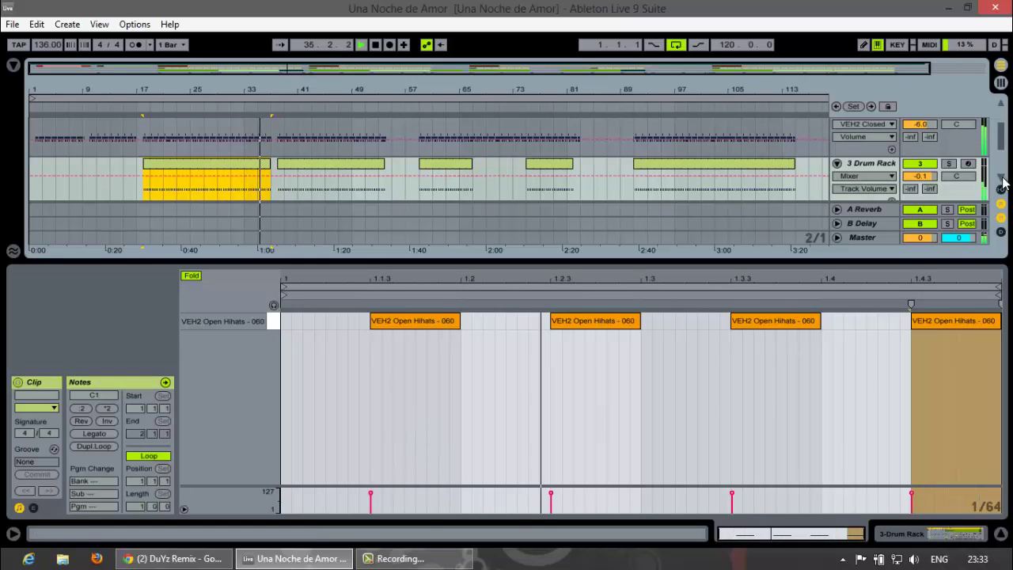
Step: Show the notes of the 4 Sytrus VSTi bass clip starting at bar 38
scroll(1002, 184, "down", 3)
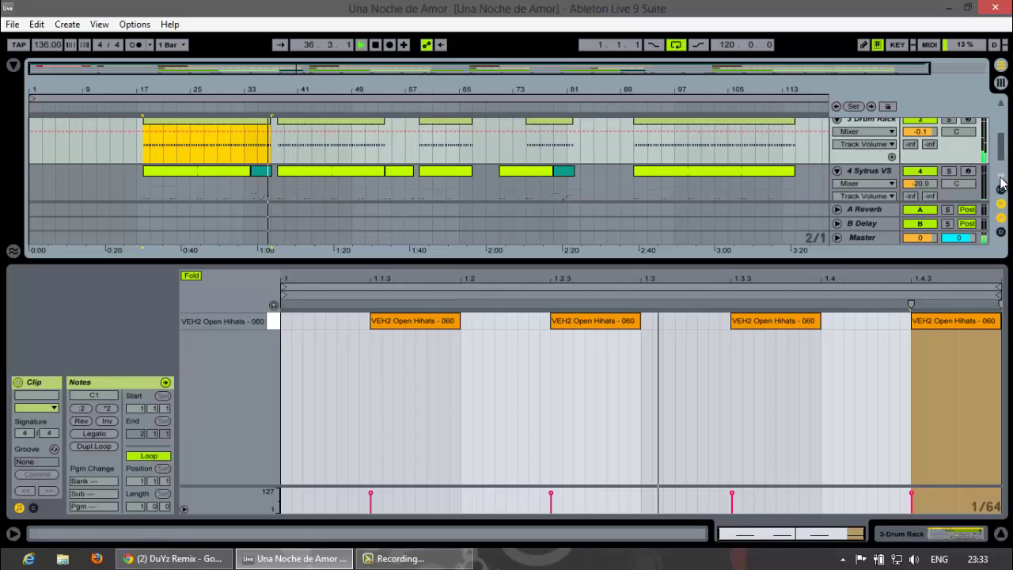
scroll(1002, 184, "down", 1)
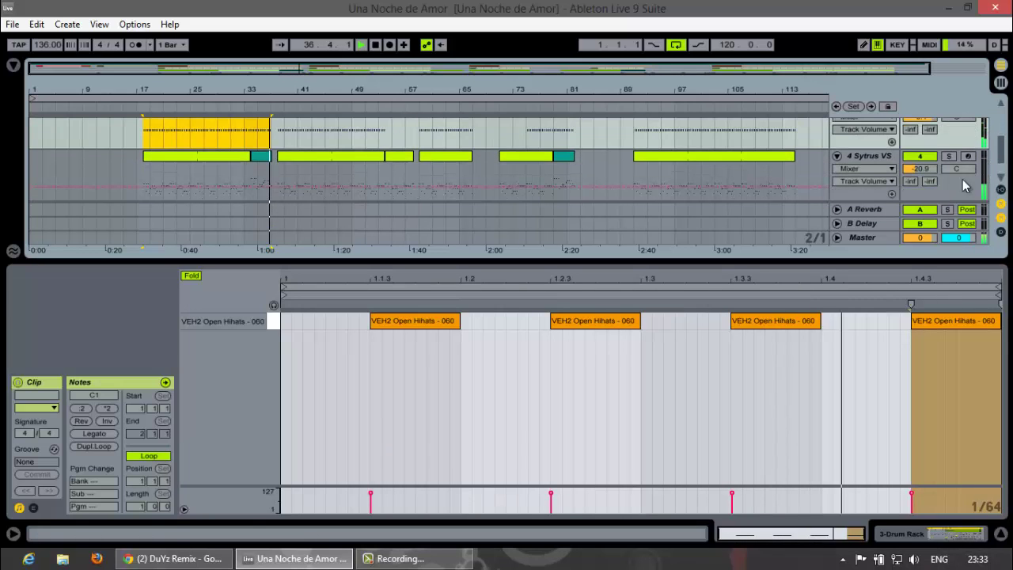
left_click(305, 158)
left_click(515, 273)
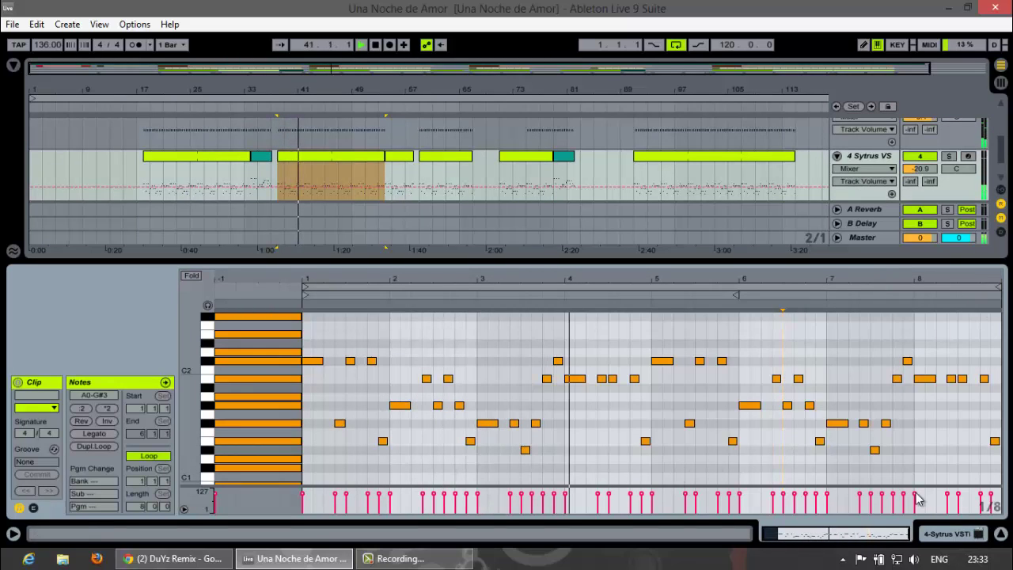
Step: Examine the Deep Bass preset in the Sytrus VSTi plug-in window, return to the clip's notes and close the plug-in window
left_click(940, 533)
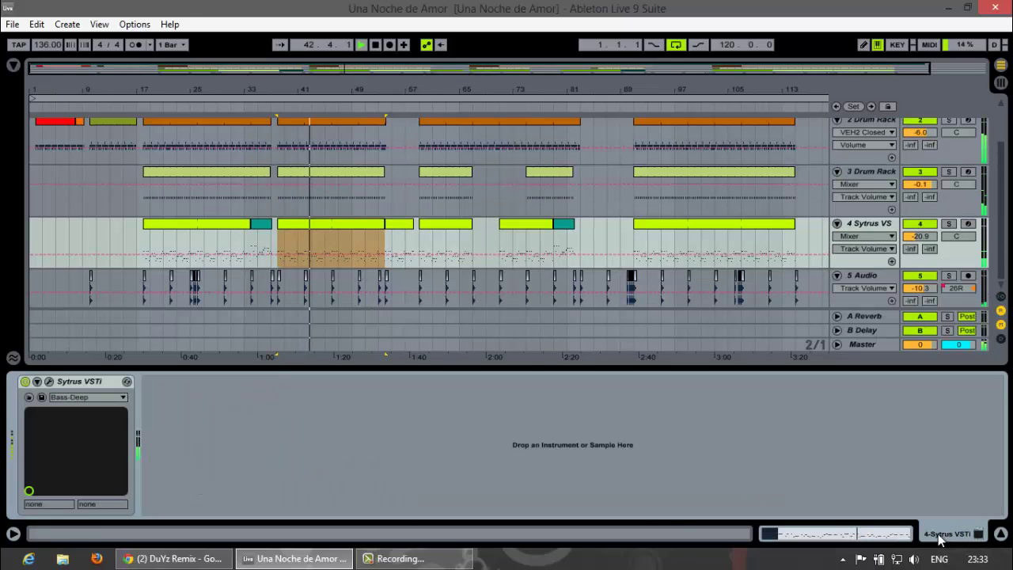
left_click(48, 381)
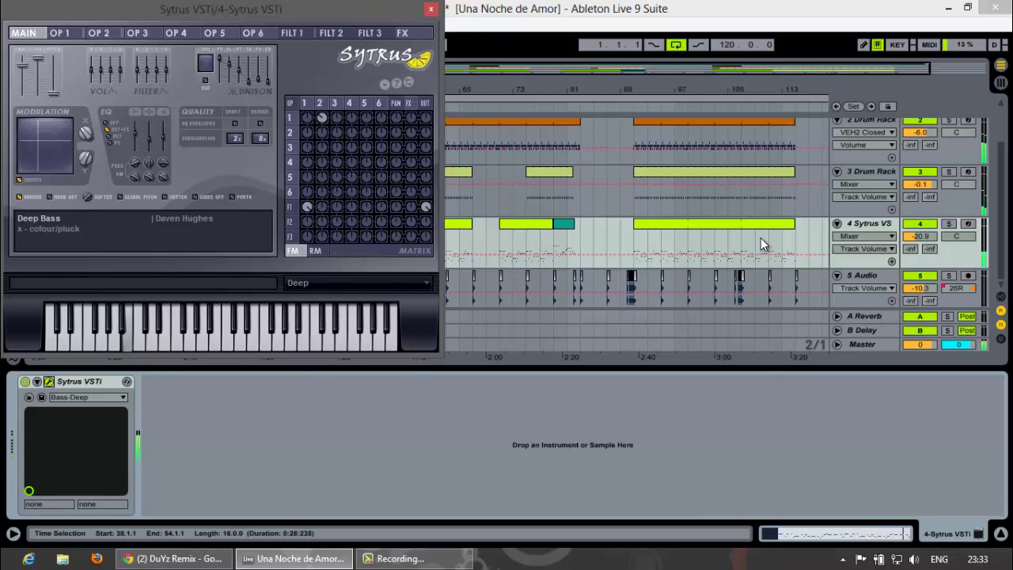
left_click(799, 536)
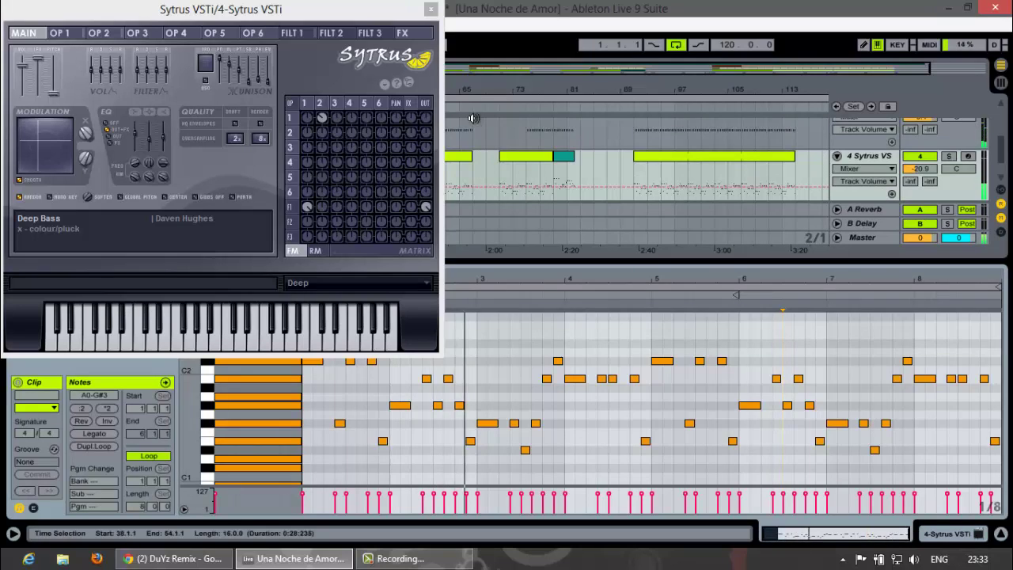
left_click_drag(348, 10, 437, 84)
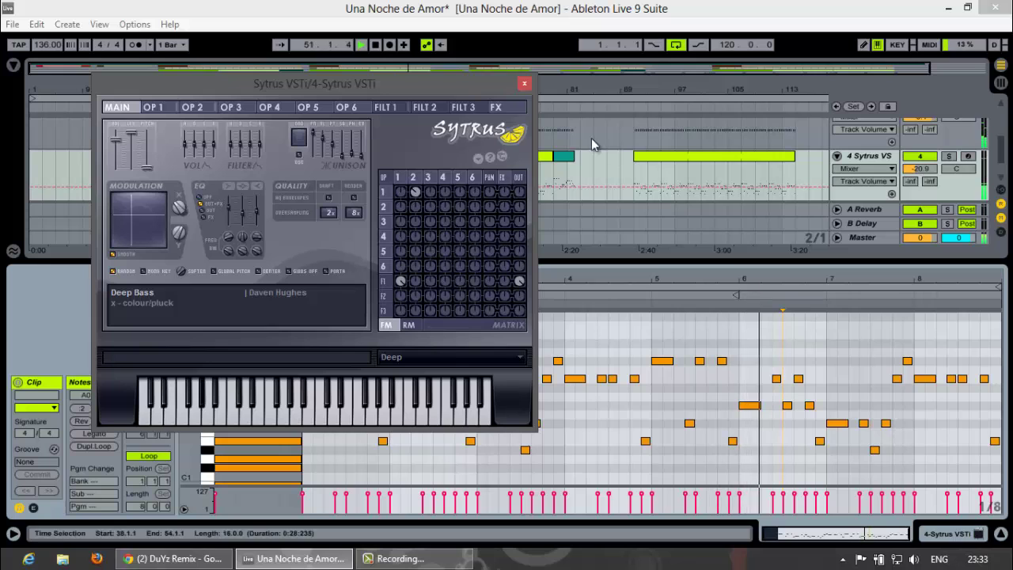
left_click_drag(475, 88, 686, 79)
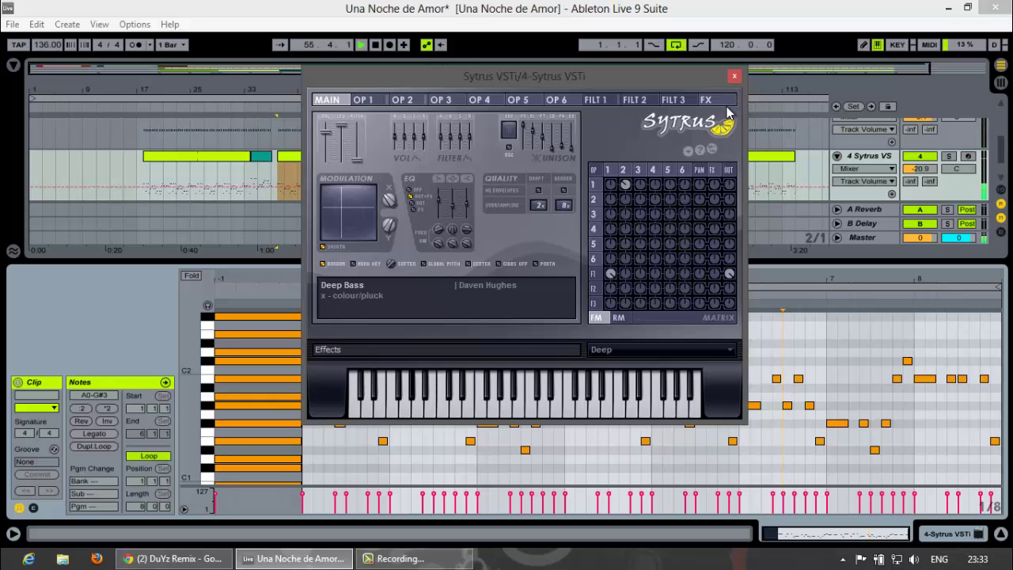
left_click(733, 77)
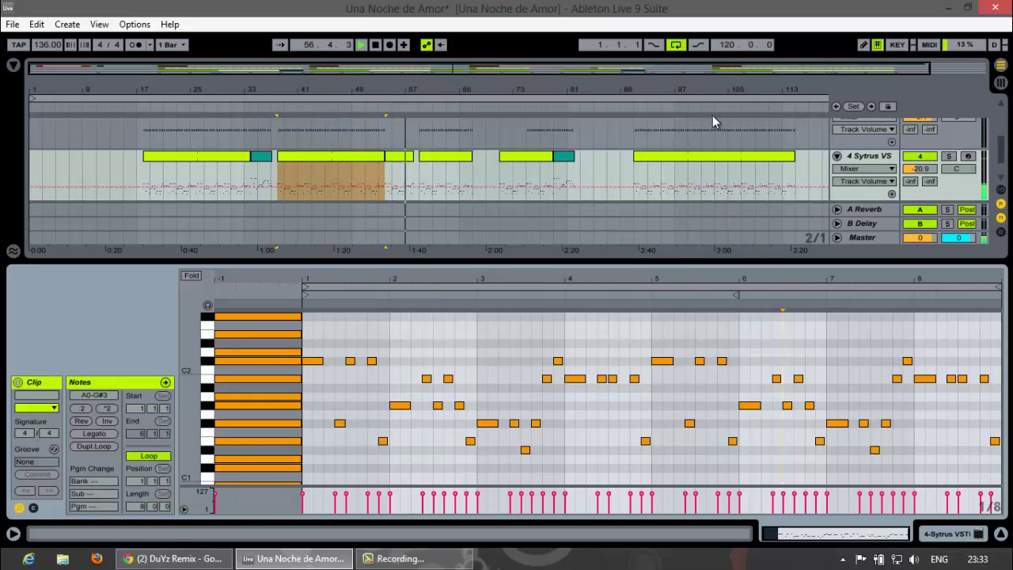
Step: Select the 5 Audio track, followed by the 4 Sytrus VSTi clip spanning bars 59 to 67
left_click_drag(1002, 161, 1003, 172)
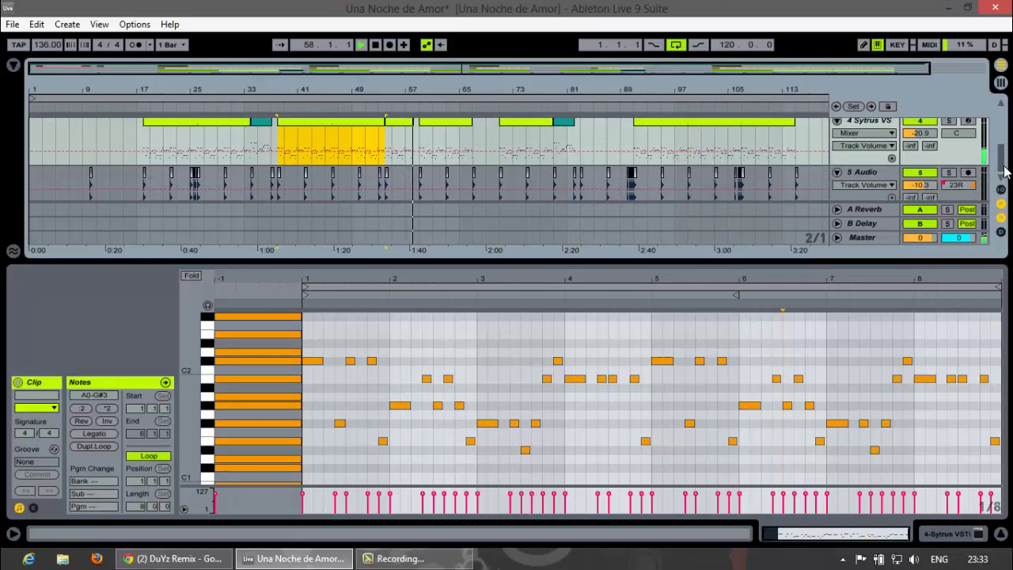
left_click(865, 189)
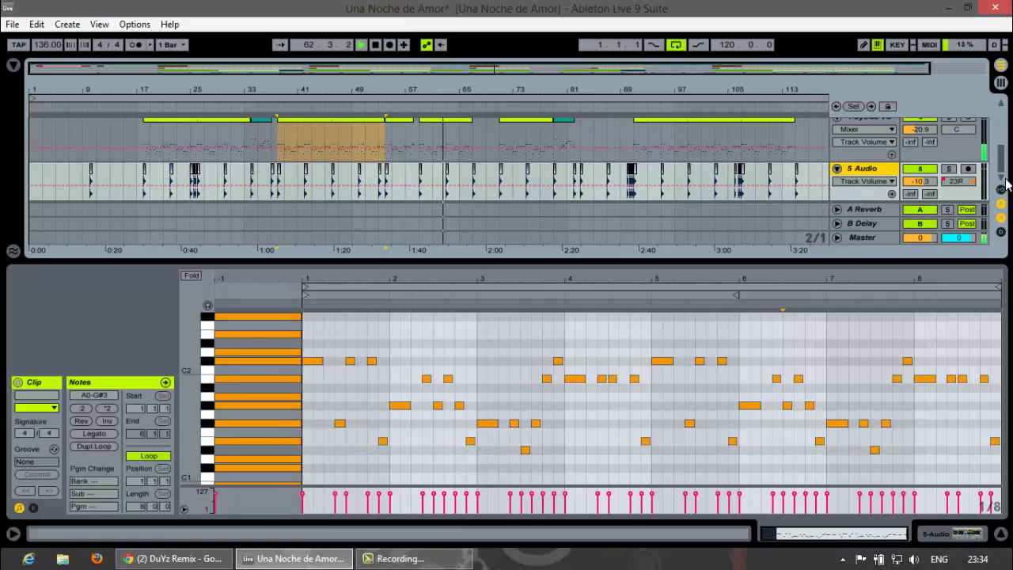
left_click_drag(1003, 174, 1003, 152)
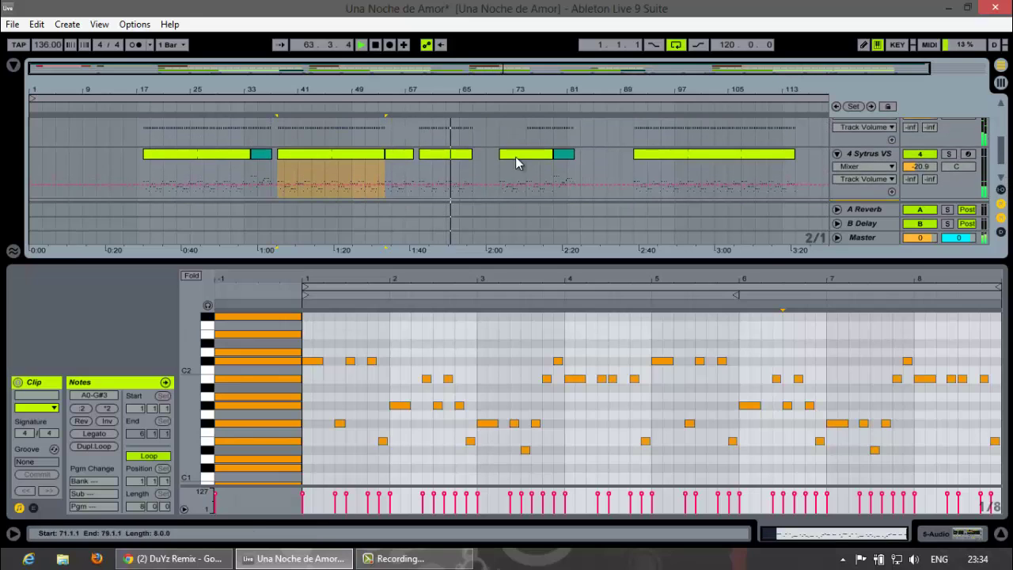
left_click(464, 153)
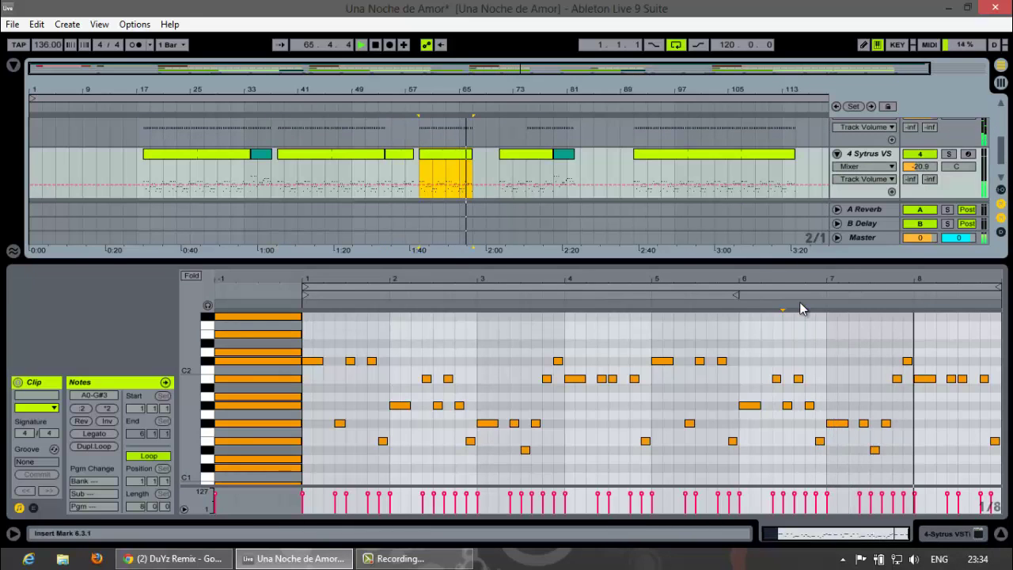
Step: Enlarge the arrangement area and zoom the note editor out vertically to show the bass clip's wider pitch range
scroll(694, 173, "up", 1)
scroll(693, 170, "up", 3)
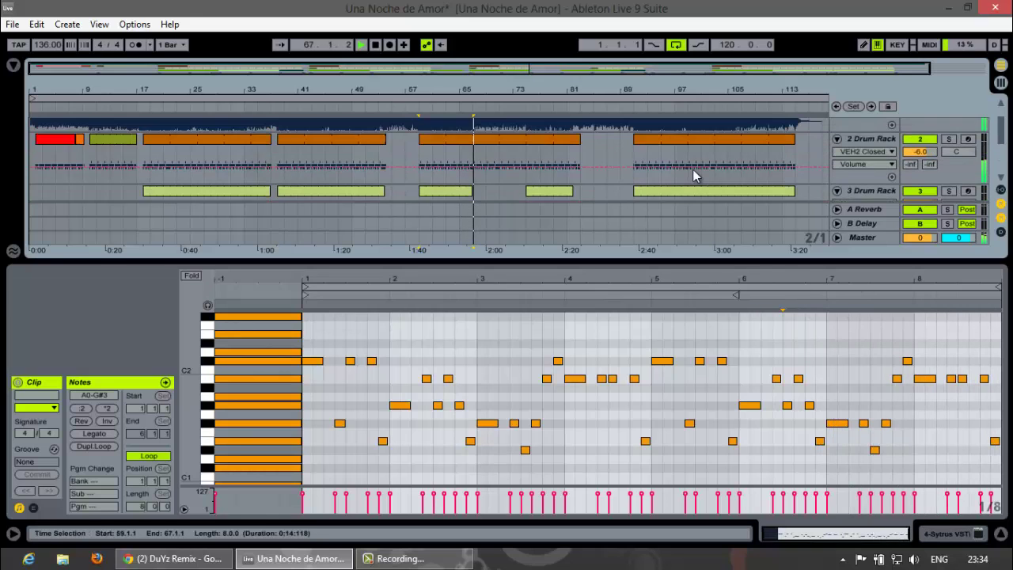
scroll(692, 168, "down", 1)
scroll(692, 168, "down", 5)
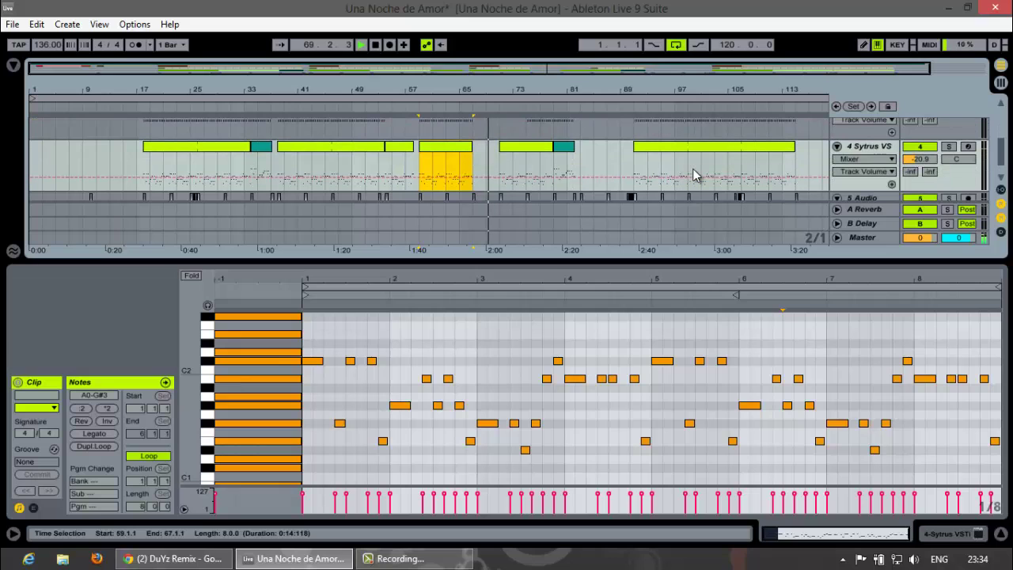
left_click(696, 296)
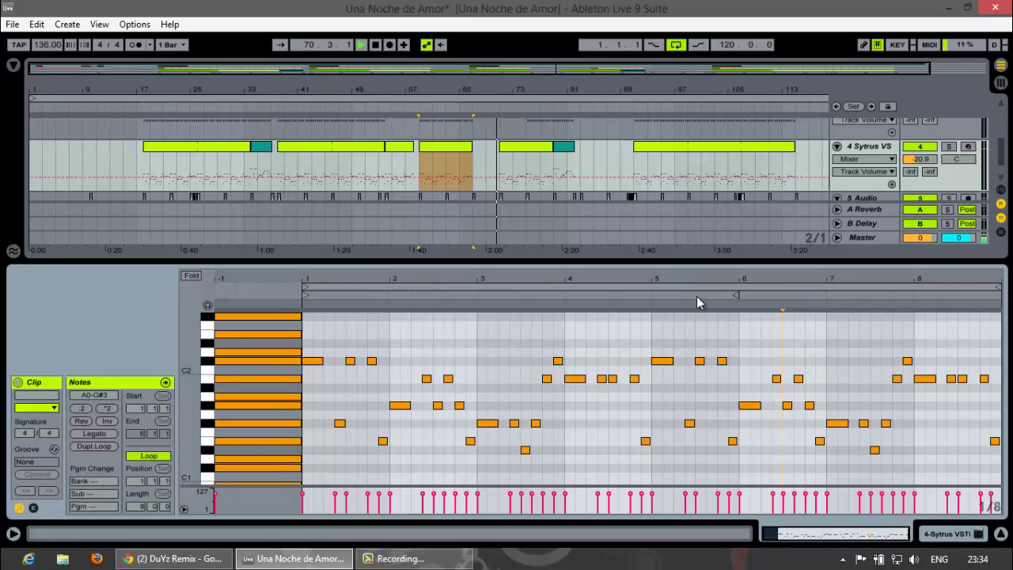
left_click_drag(692, 260, 654, 324)
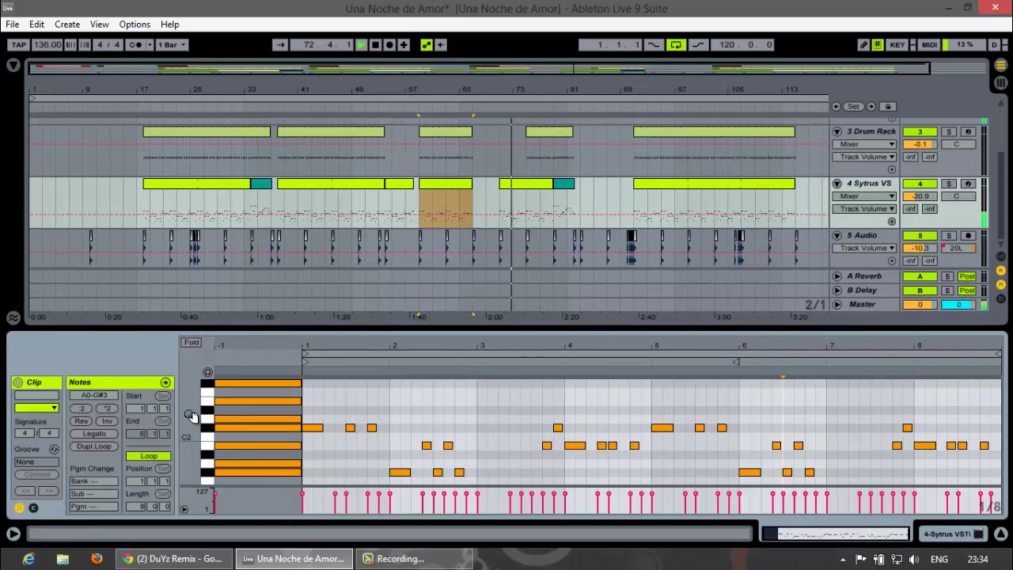
left_click_drag(190, 416, 193, 415)
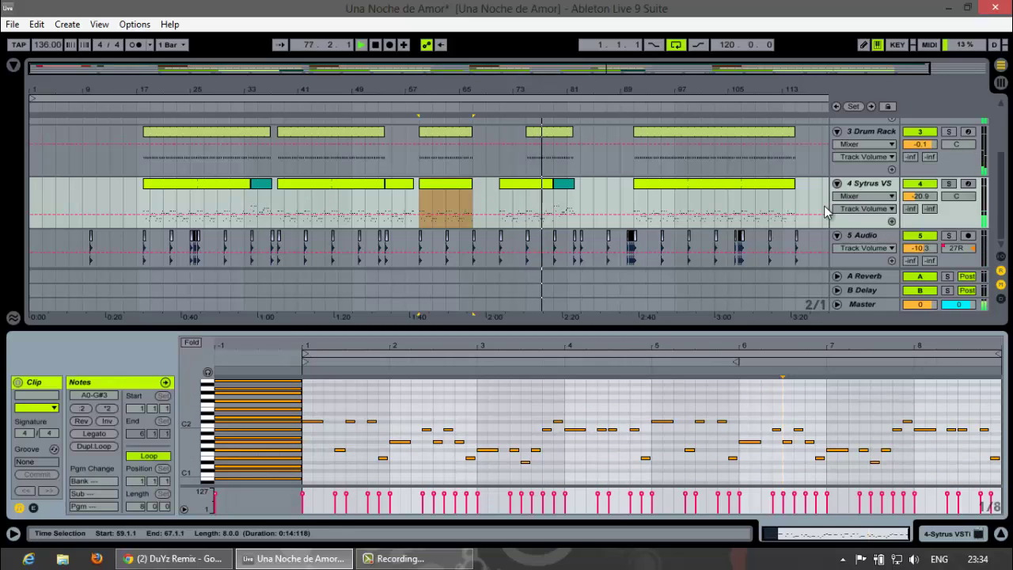
Step: Display the Track Panning automation of the 5 Audio track in the arrangement
right_click(958, 250)
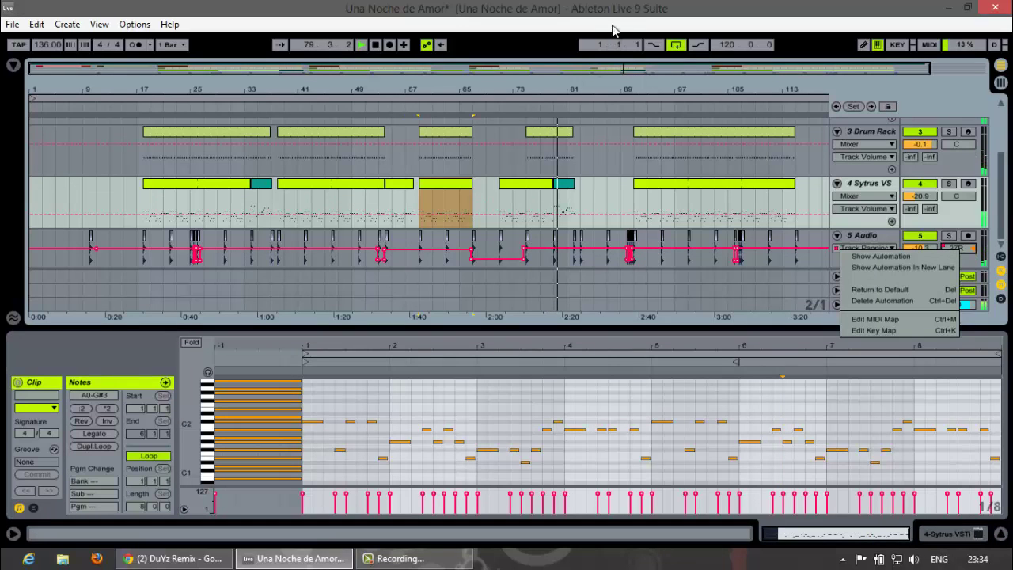
key("Escape")
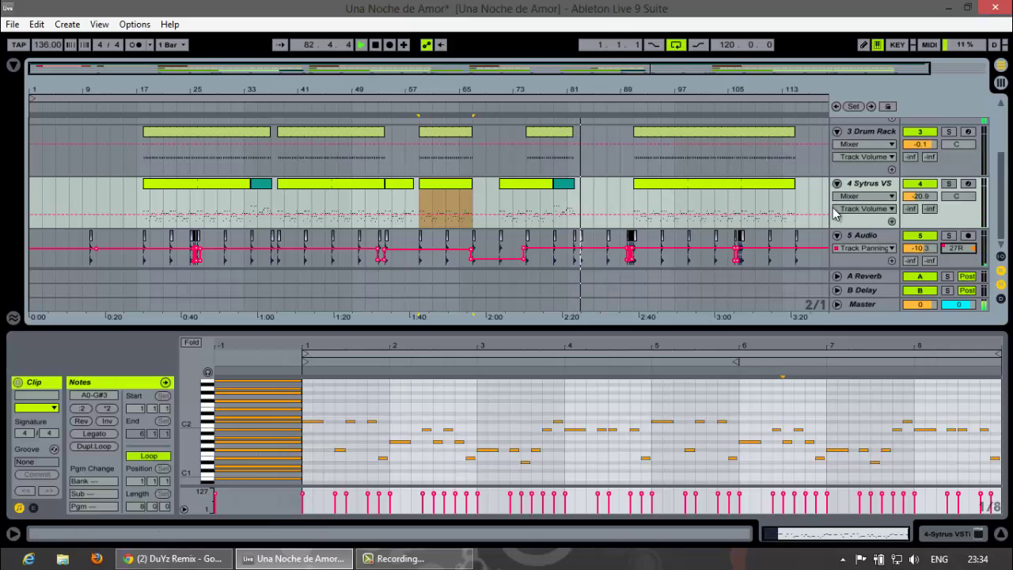
scroll(757, 208, "up", 4)
scroll(747, 207, "down", 4)
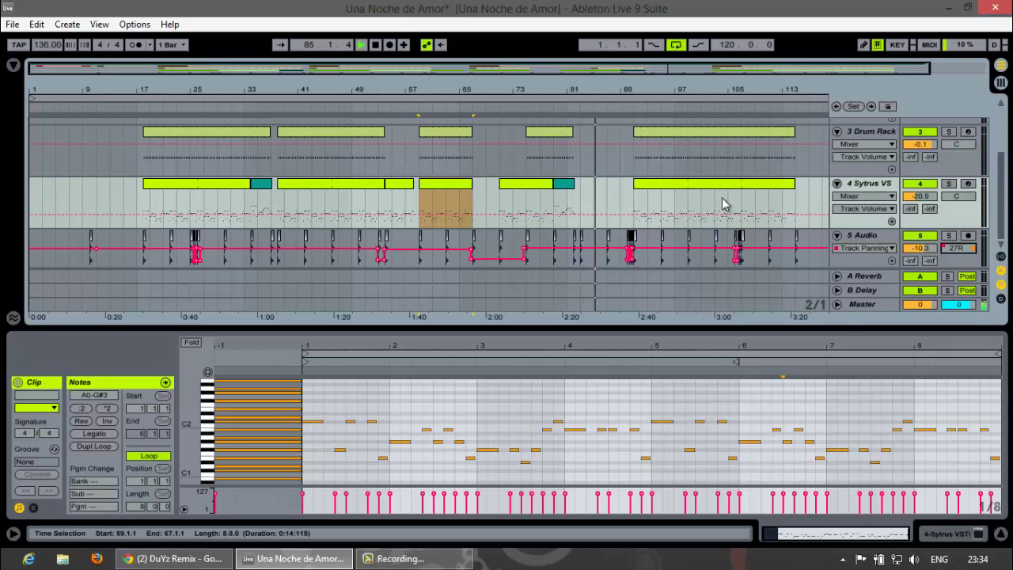
Step: Show the full note range of the 4 Sytrus VSTi clip starting at bar 91 and enlarge that section of the arrangement timeline
left_click(665, 187)
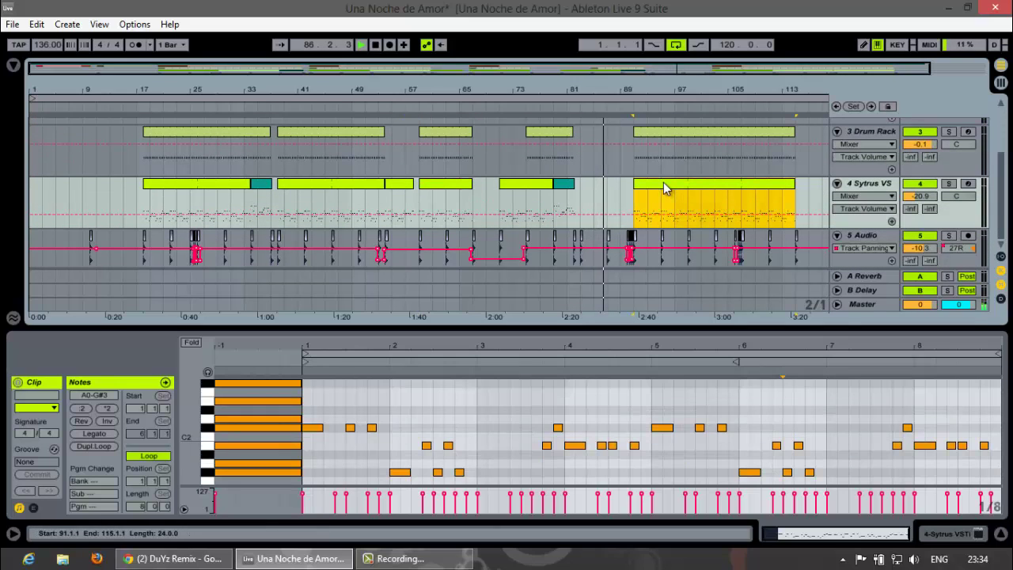
left_click_drag(189, 407, 194, 408)
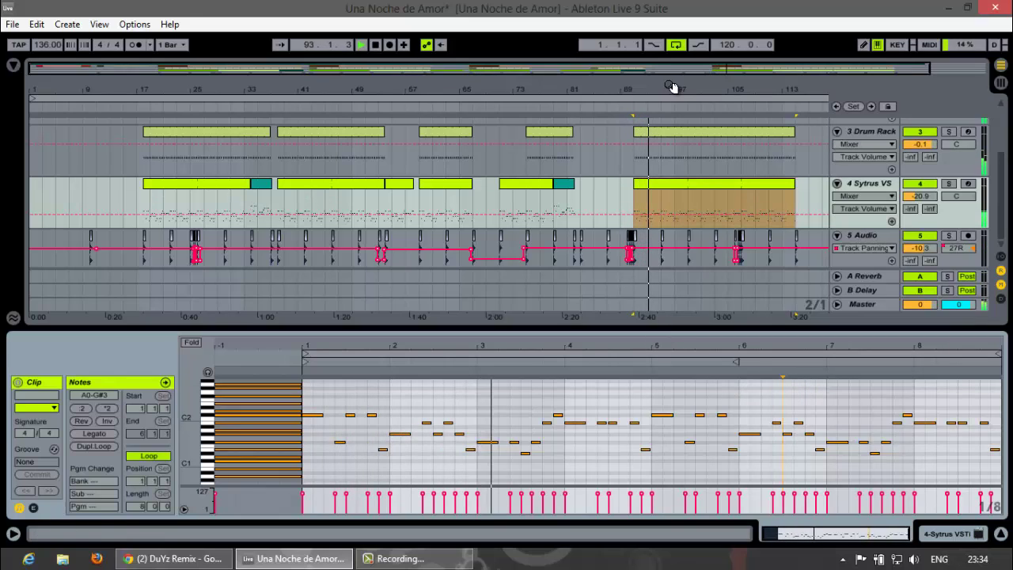
left_click_drag(707, 87, 706, 87)
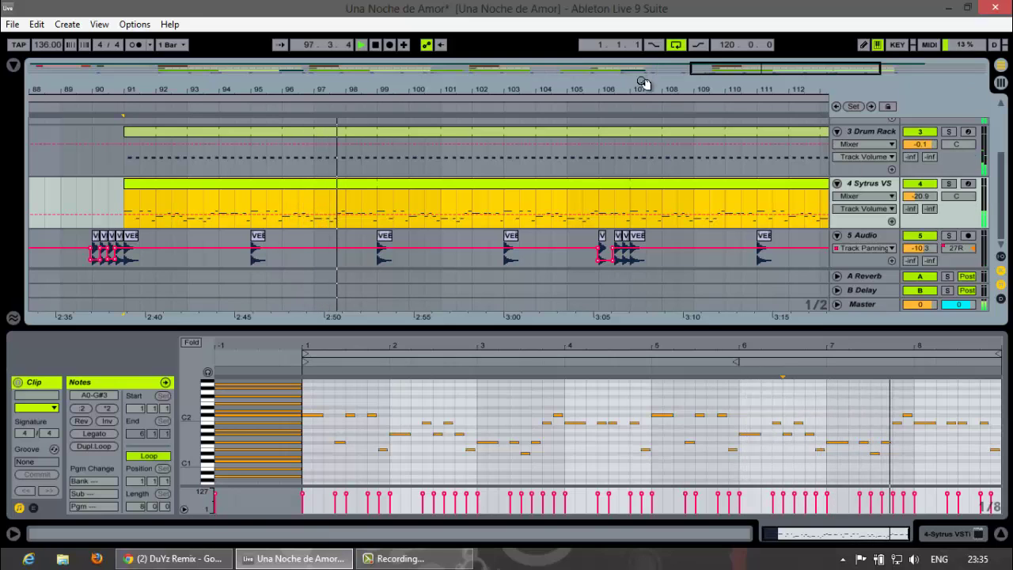
left_click_drag(641, 84, 640, 82)
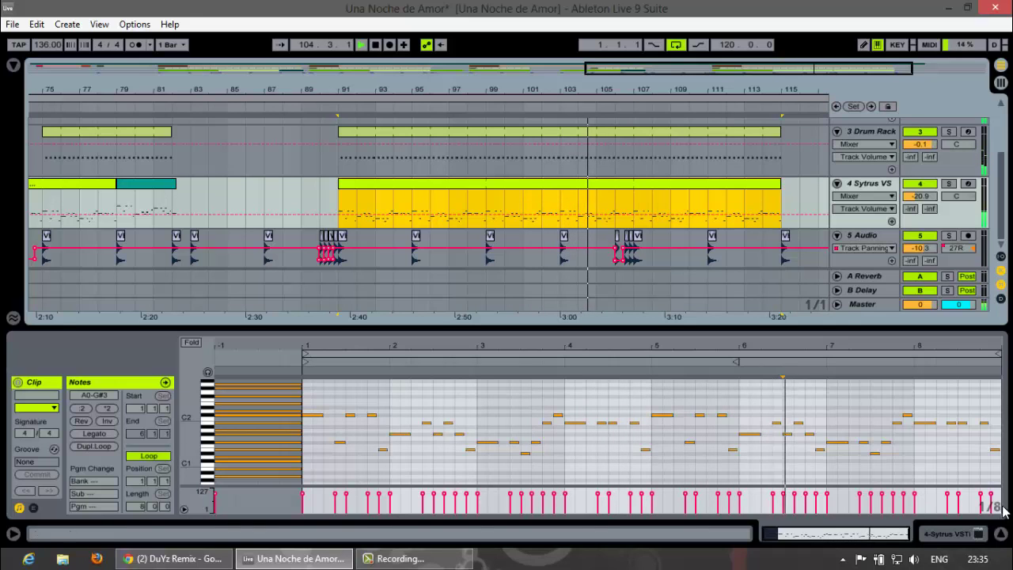
Step: Hide the note editor and zoom the arrangement timeline out to show the whole song
left_click(999, 534)
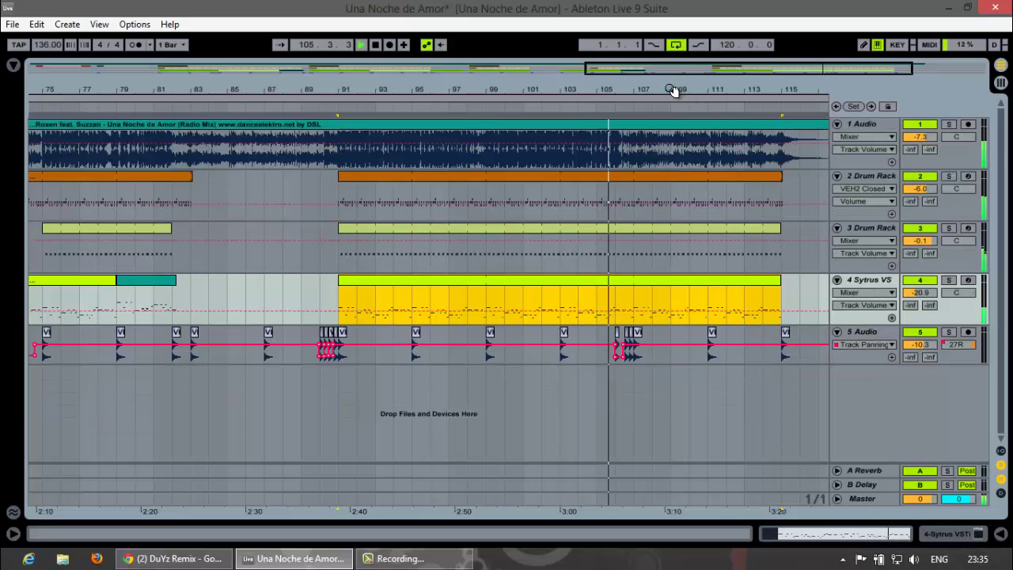
left_click_drag(667, 91, 669, 84)
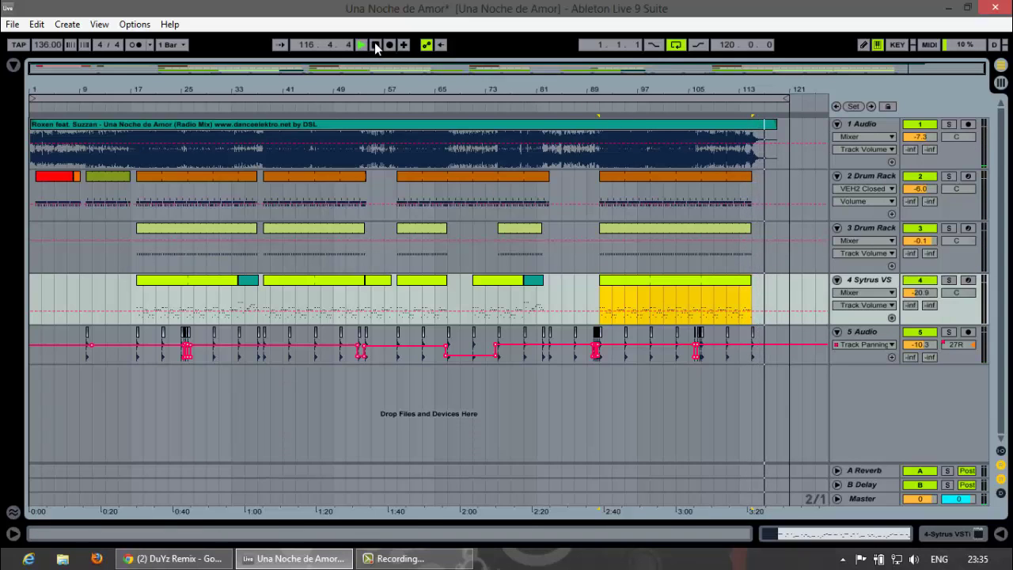
Step: Play the soloed 2 Drum Rack track from about bar 17 and show the notes of its clip starting at bar 18
left_click(133, 104)
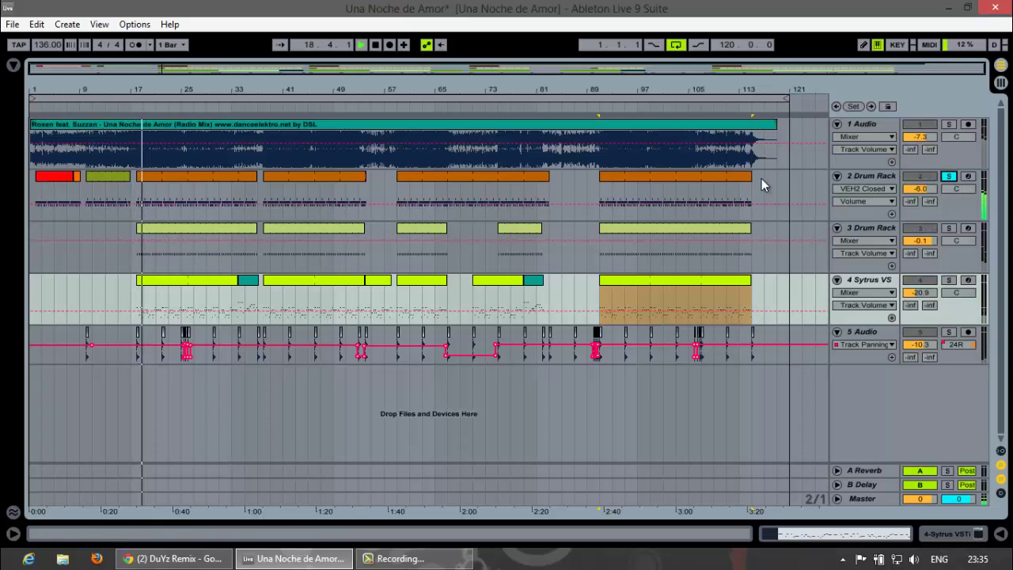
left_click(218, 175)
left_click(791, 533)
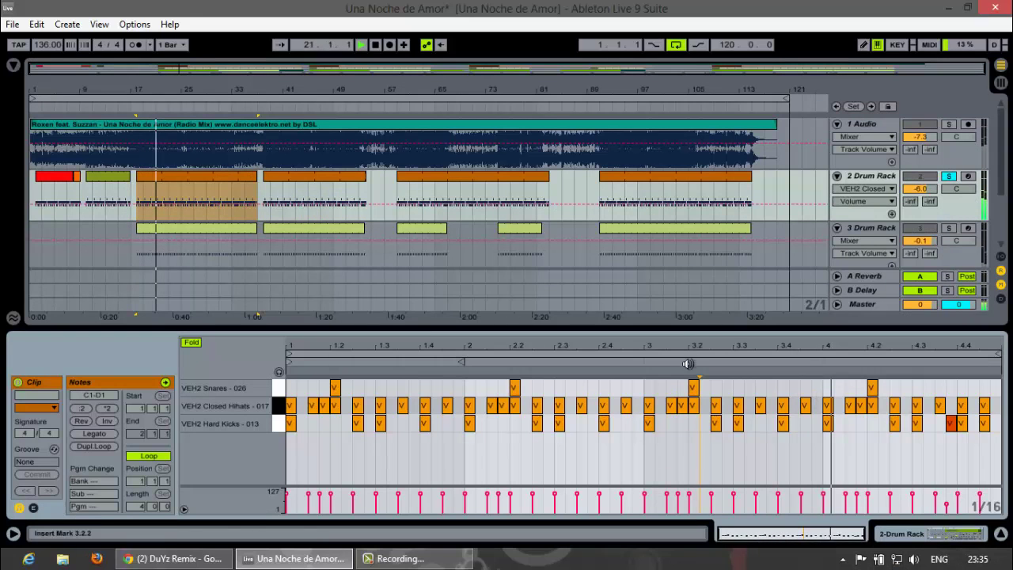
Step: Inspect the 2 Drum Rack pads, and preview the kick, closed hi-hat and snare sounds in the clip's note editor
left_click(932, 535)
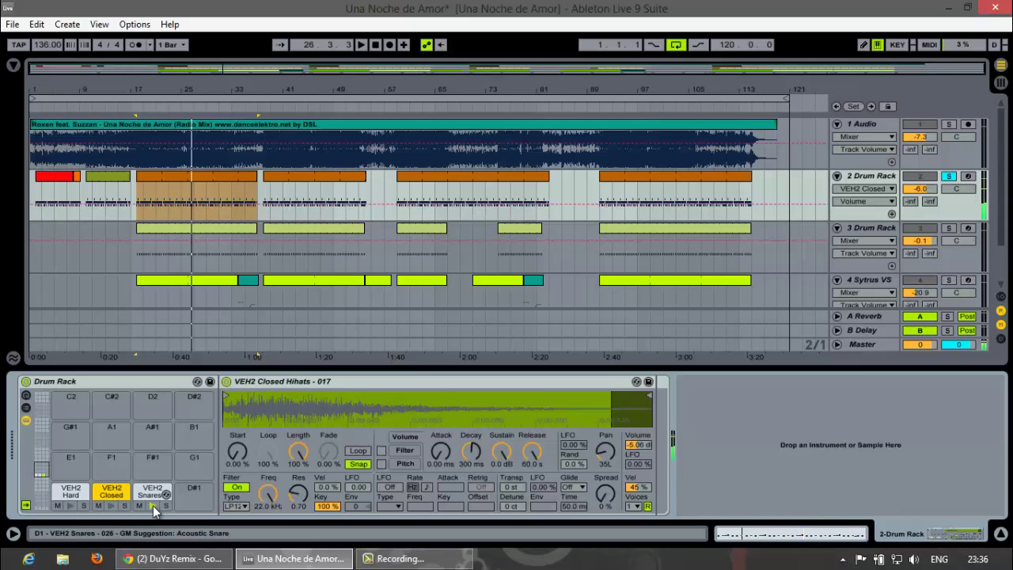
left_click(806, 536)
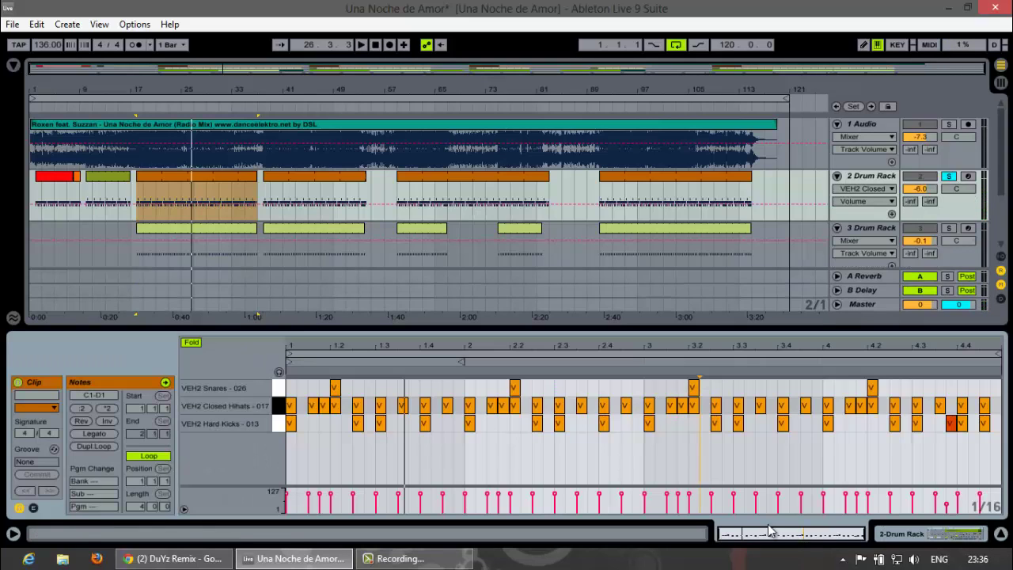
left_click(282, 425)
left_click(278, 406)
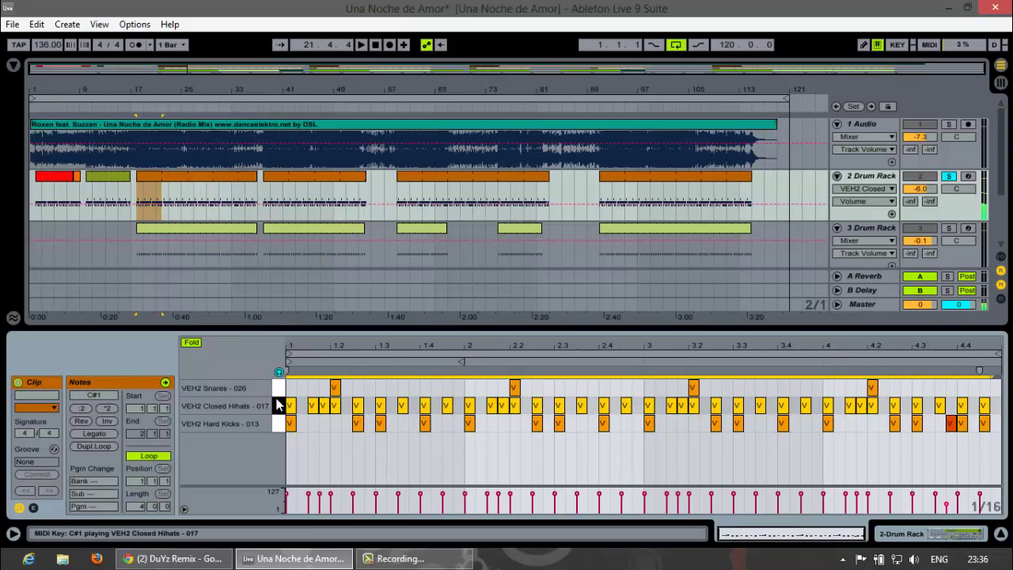
left_click(278, 392)
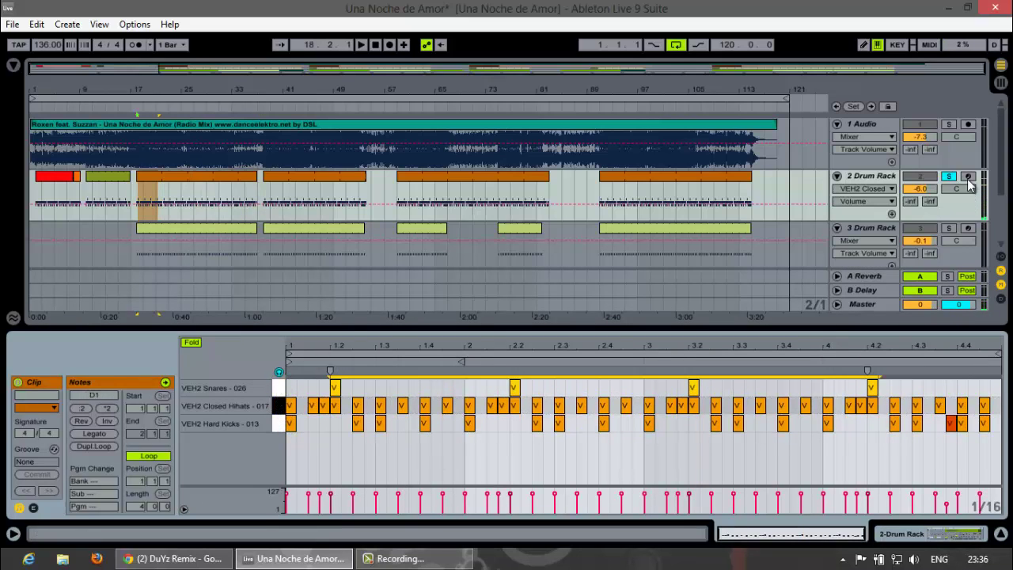
Step: Show the notes of the 3 Drum Rack clip starting at bar 18 and preview its VEH2 Open Hihats sound
scroll(1006, 169, "down", 3)
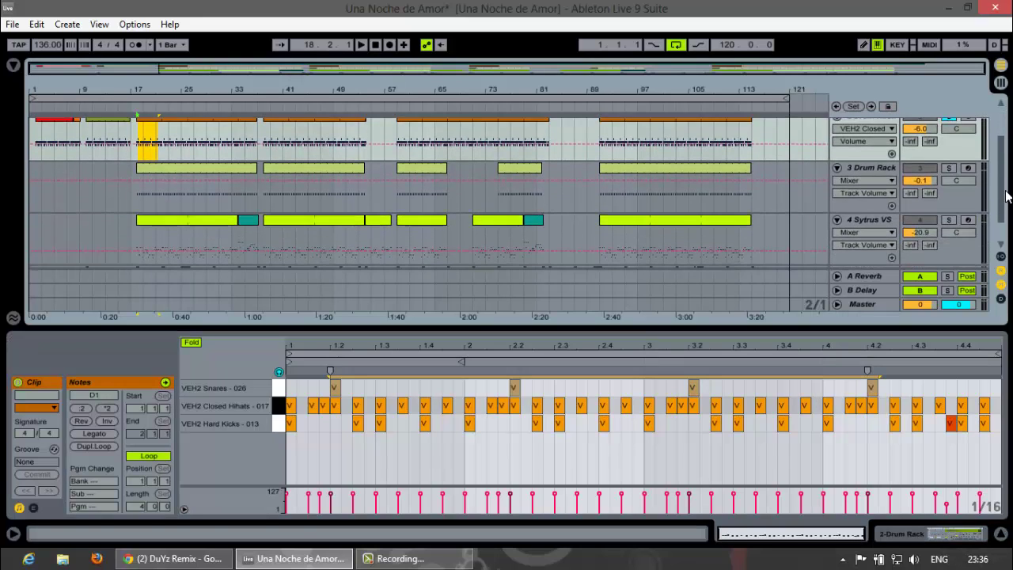
left_click(236, 163)
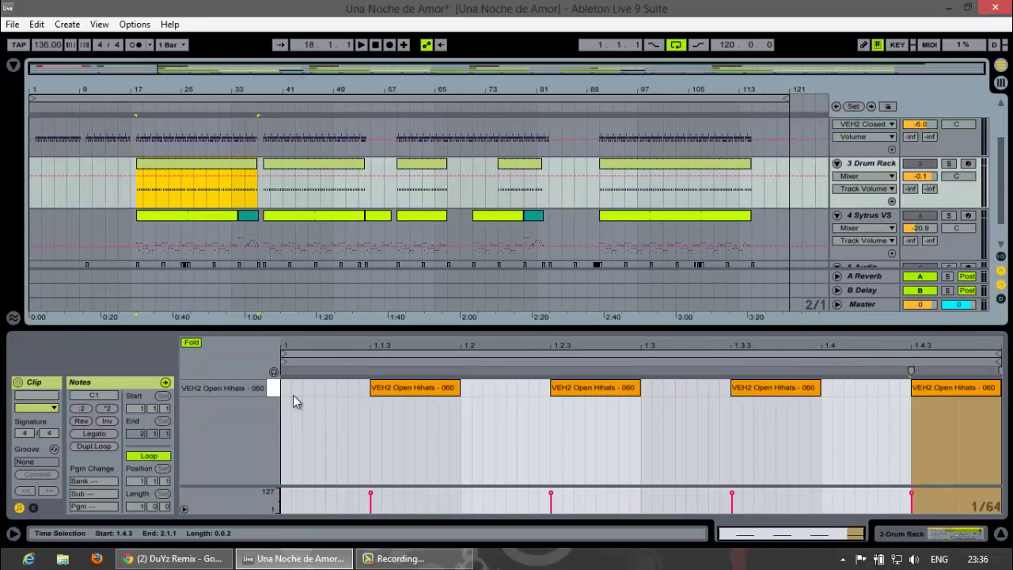
left_click(272, 386)
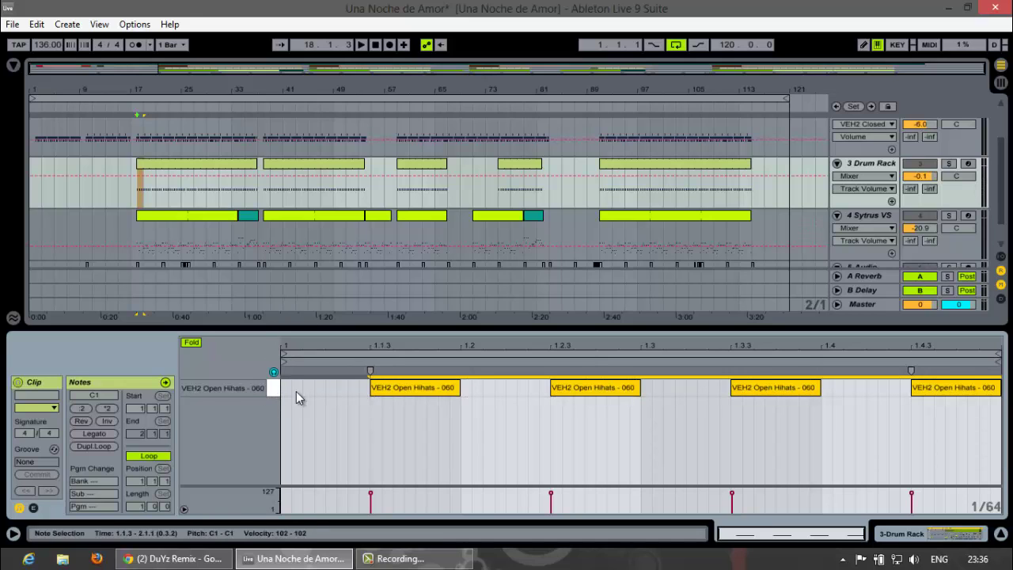
Step: Solo the 3 Drum Rack track and audition the VEH2 Open Hihats pad in its Drum Rack device
left_click(935, 532)
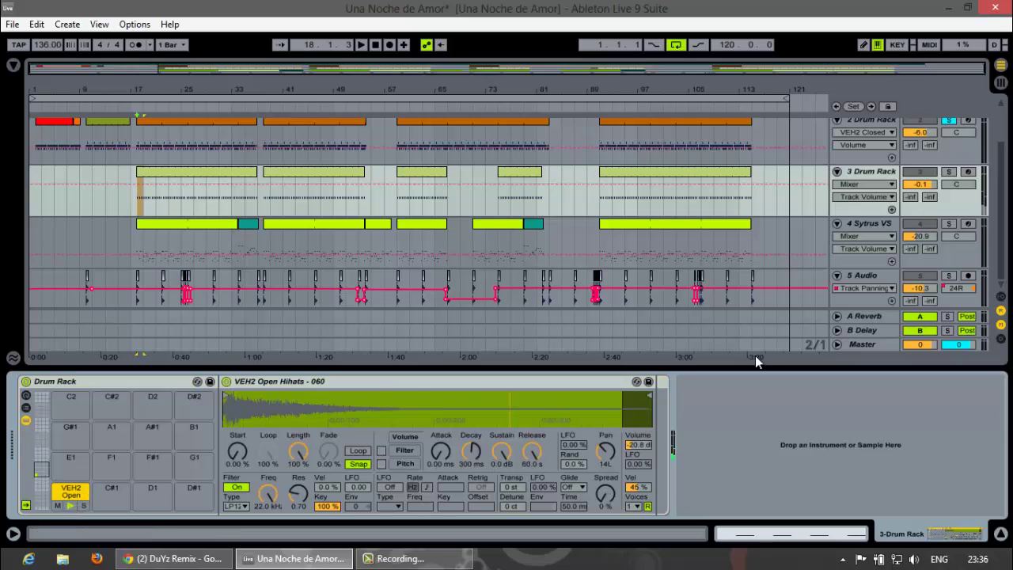
left_click(953, 171)
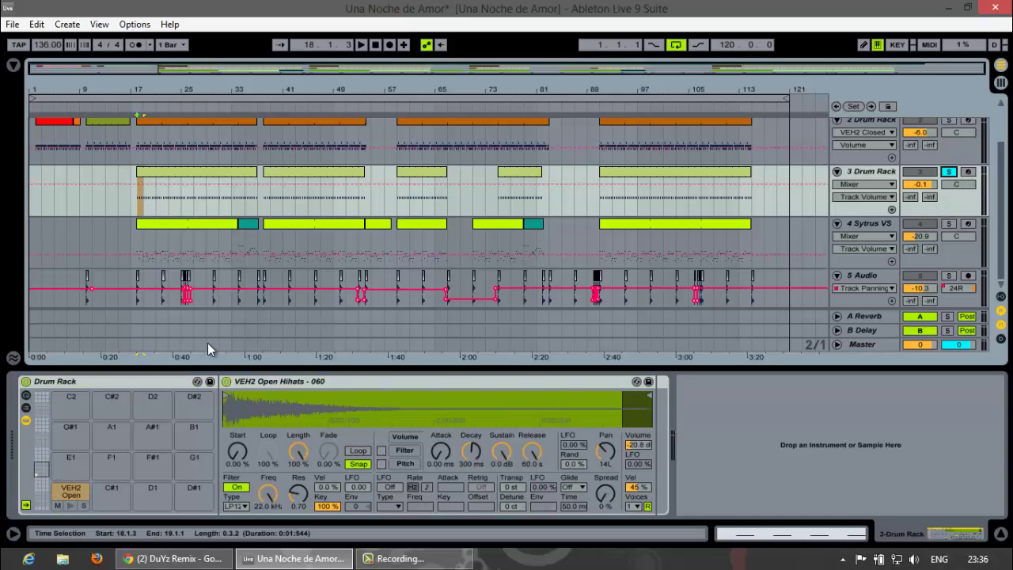
left_click(69, 505)
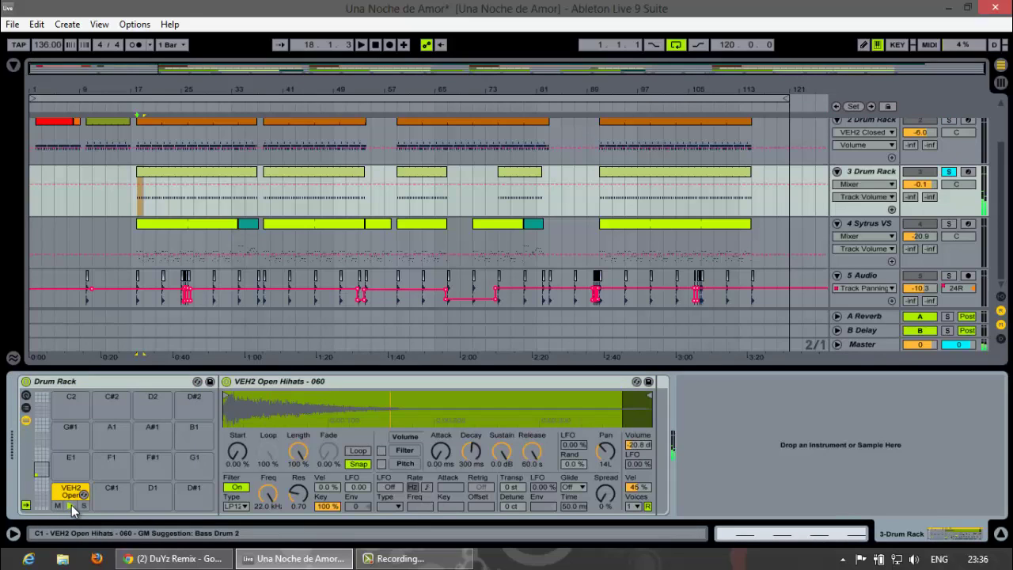
Step: Preview the open hi-hat sound from the clip's note editor and play the soloed 3 Drum Rack track from about bar 18
left_click(728, 531)
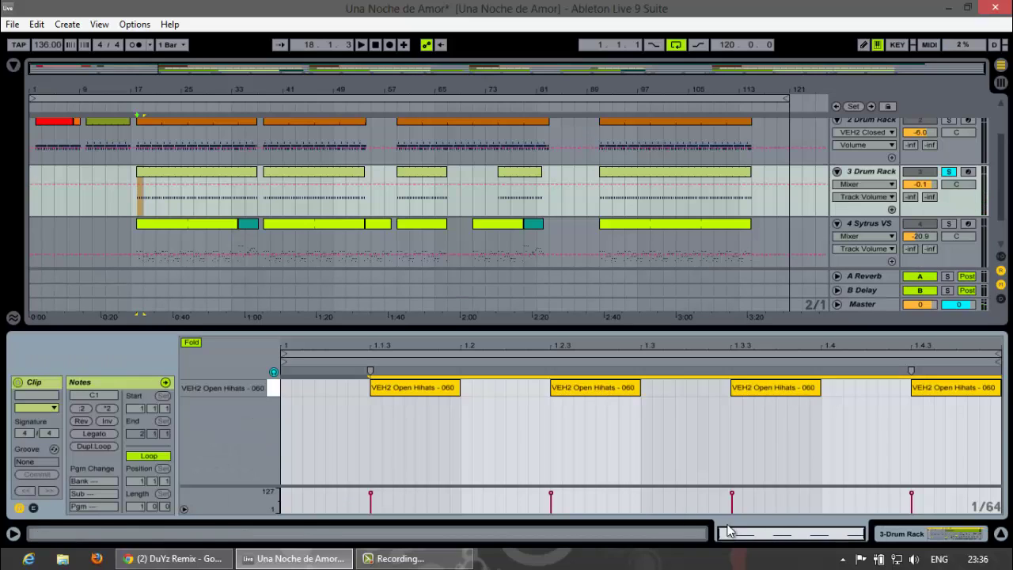
left_click(273, 388)
left_click(273, 388)
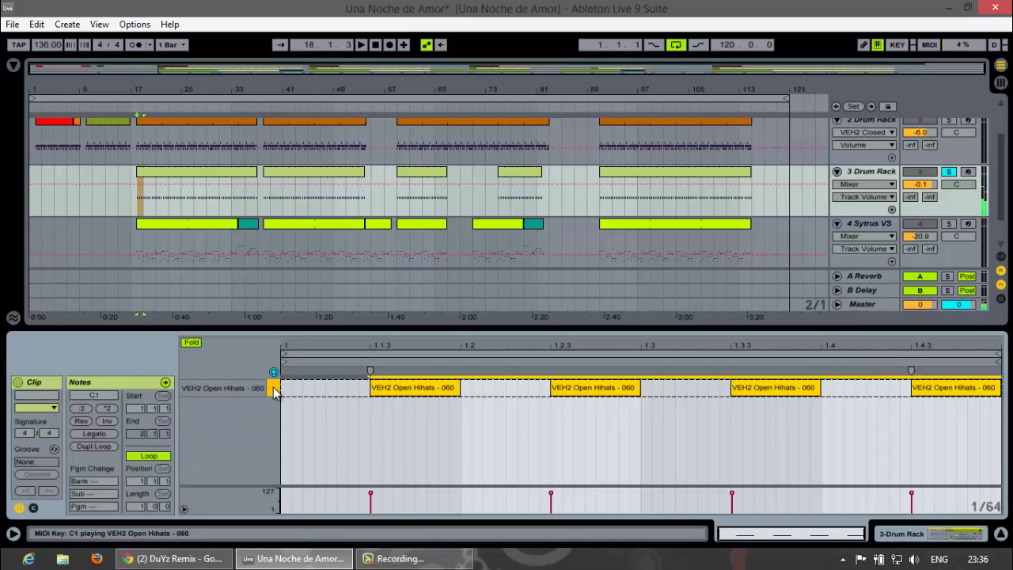
left_click(141, 104)
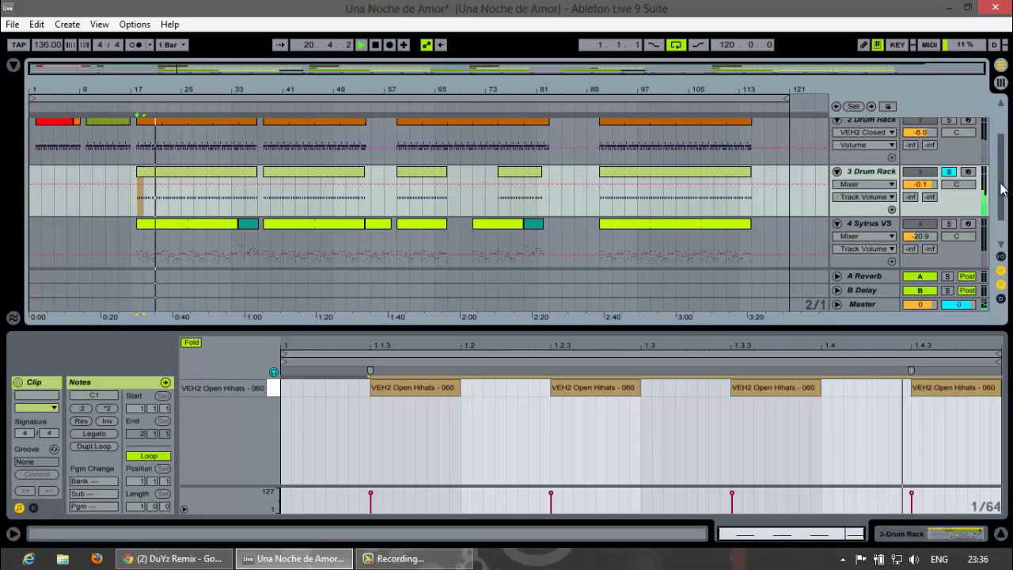
Step: Solo the 4 Sytrus VSTi track and show the notes of its bar 18 to 34 clip in an enlarged note editor
scroll(1006, 210, "down", 2)
scroll(1007, 209, "down", 1)
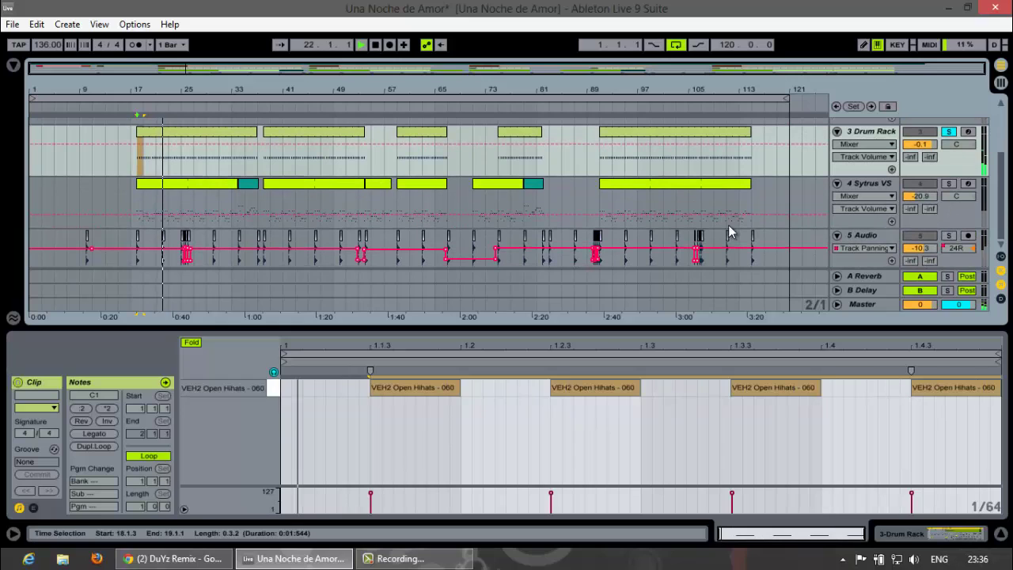
left_click(947, 183)
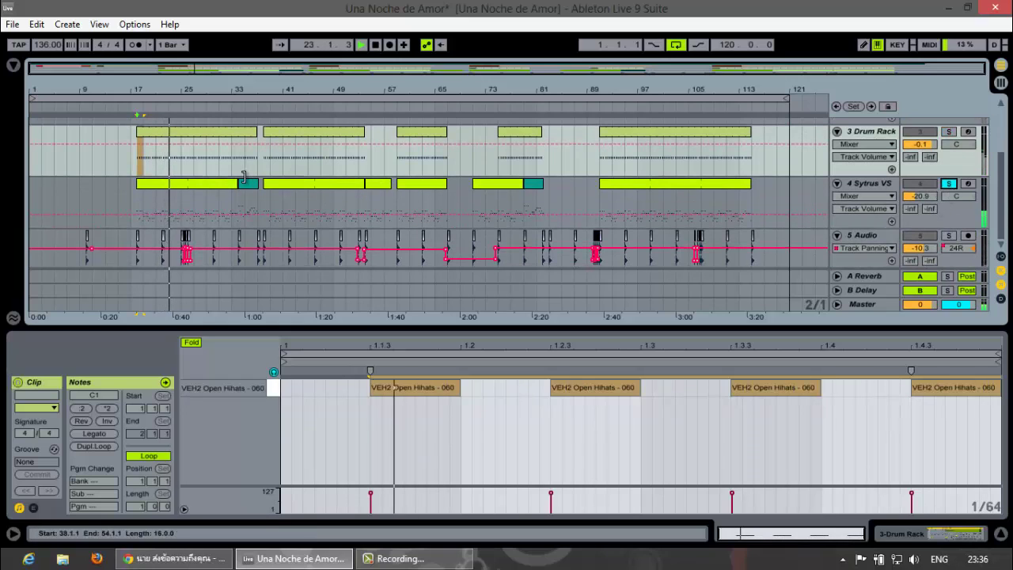
left_click(199, 192)
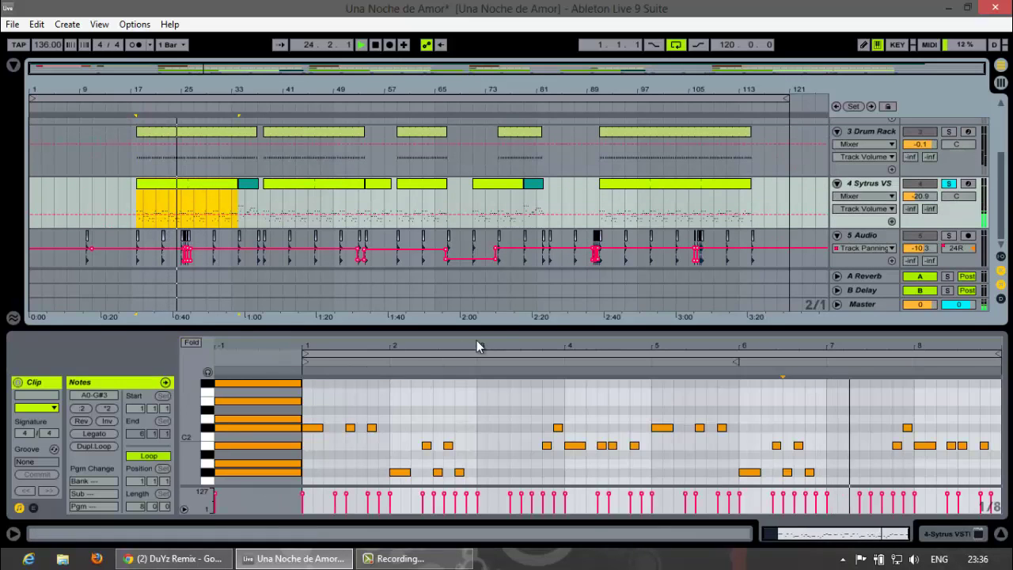
left_click_drag(493, 328, 499, 248)
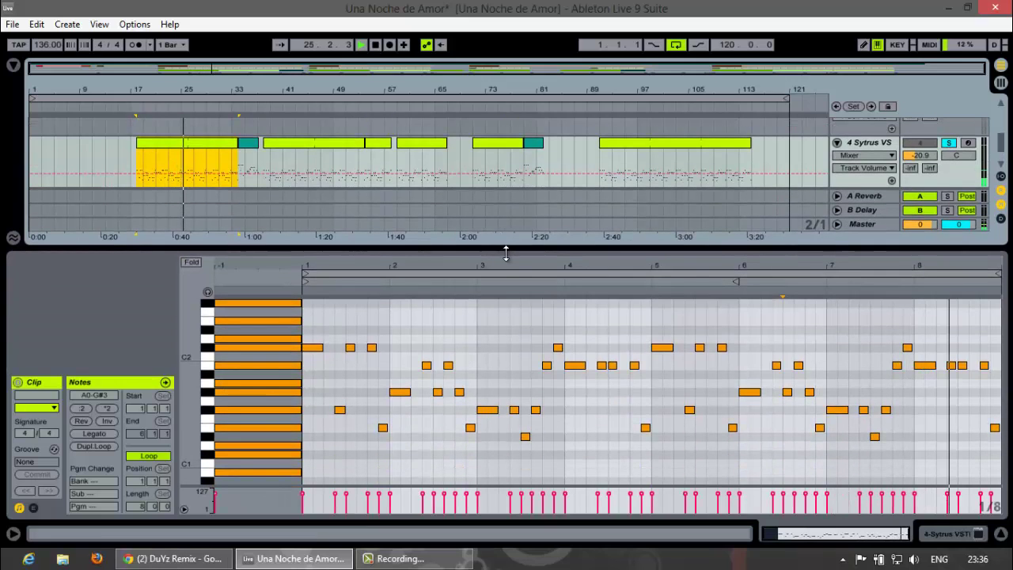
Step: Inspect the Deep bass preset in the Sytrus VSTi plug-in window of the 4 Sytrus VSTi track, and close the window
left_click(942, 533)
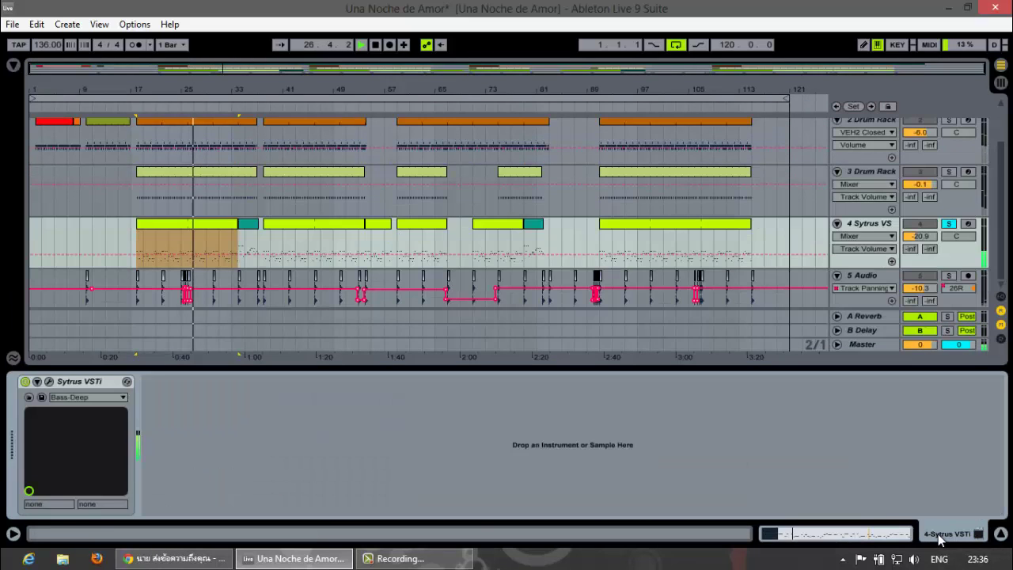
left_click(49, 382)
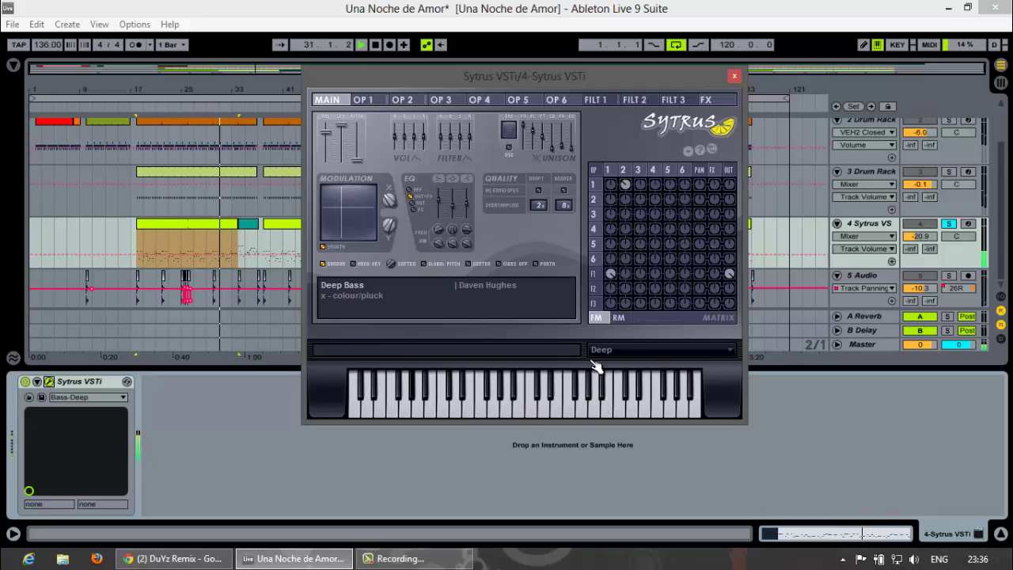
left_click(735, 76)
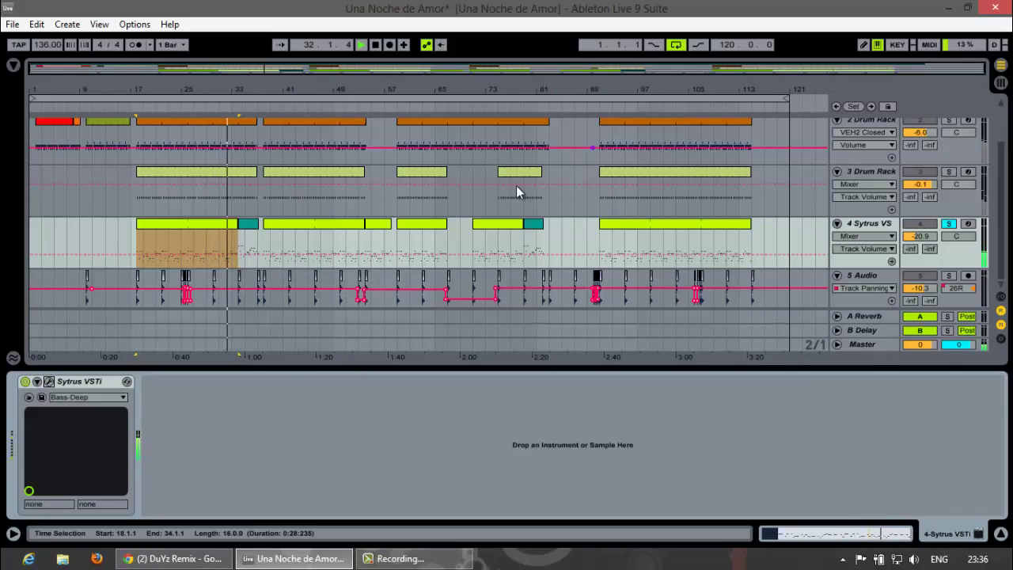
Step: Listen to the 5 Audio track in solo and return to the full mix
left_click(950, 276)
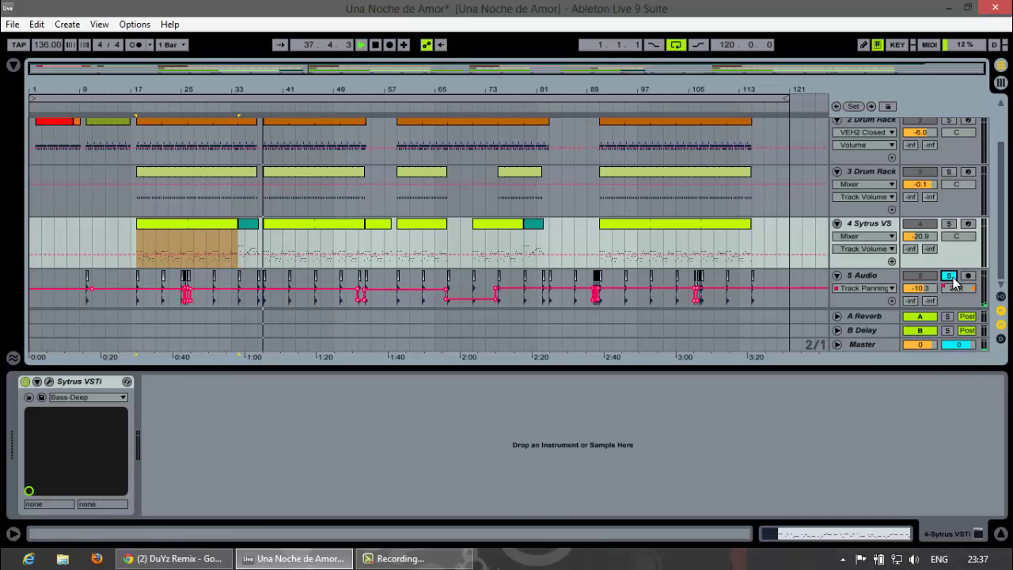
left_click(950, 277)
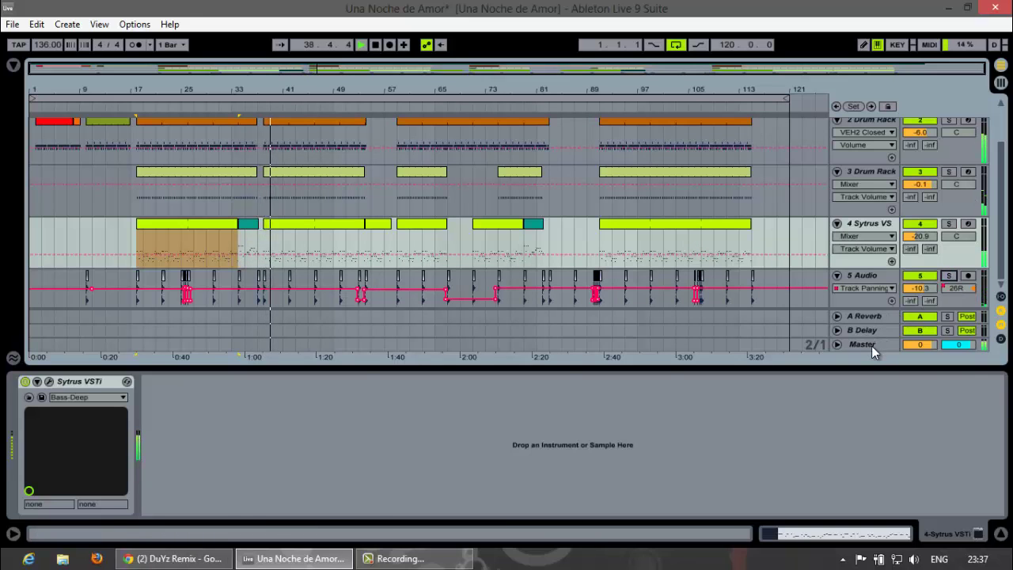
Step: Display the Master track's EQ Eight, Glue Compressor and Limiter devices and review the arrangement's tracks
left_click(863, 345)
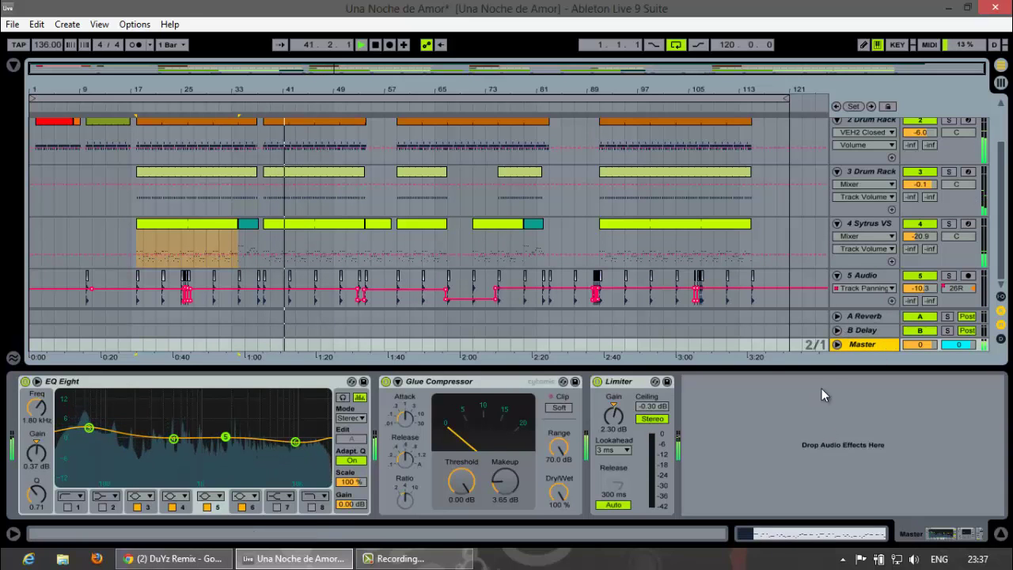
scroll(967, 265, "up", 2)
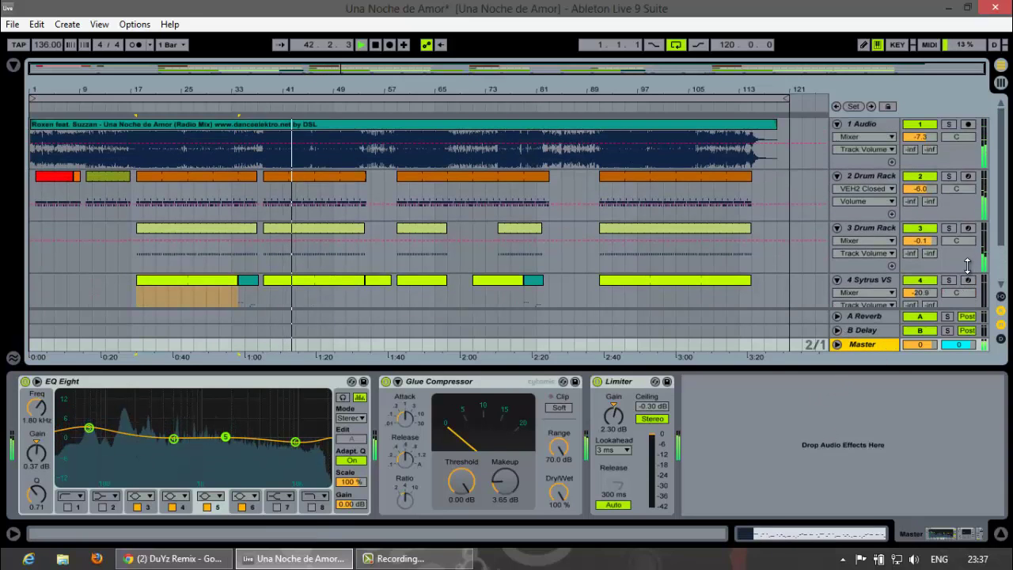
scroll(966, 265, "down", 2)
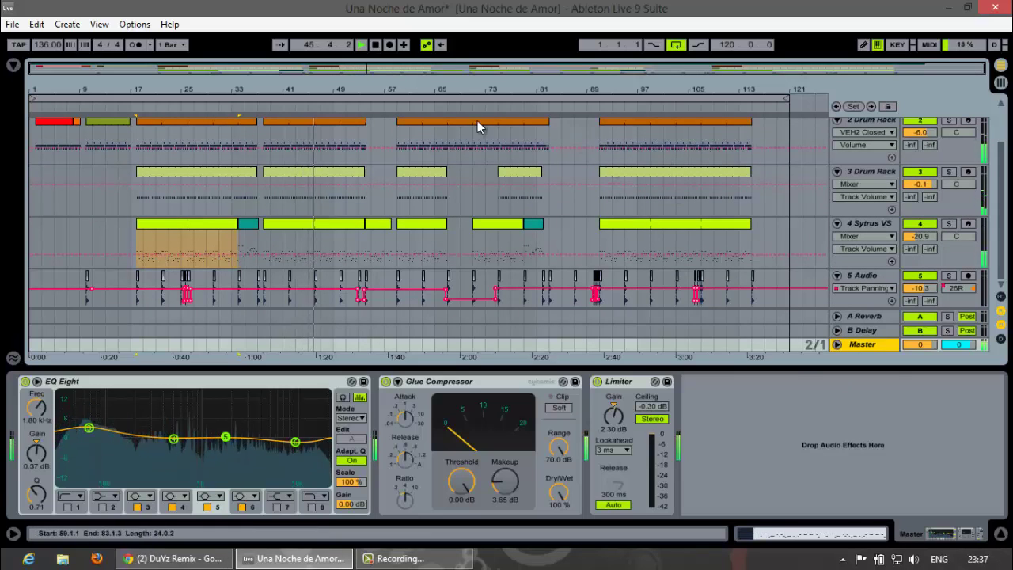
Step: Show the EQ Eight device of the 1 Audio track and solo that track
scroll(878, 202, "up", 2)
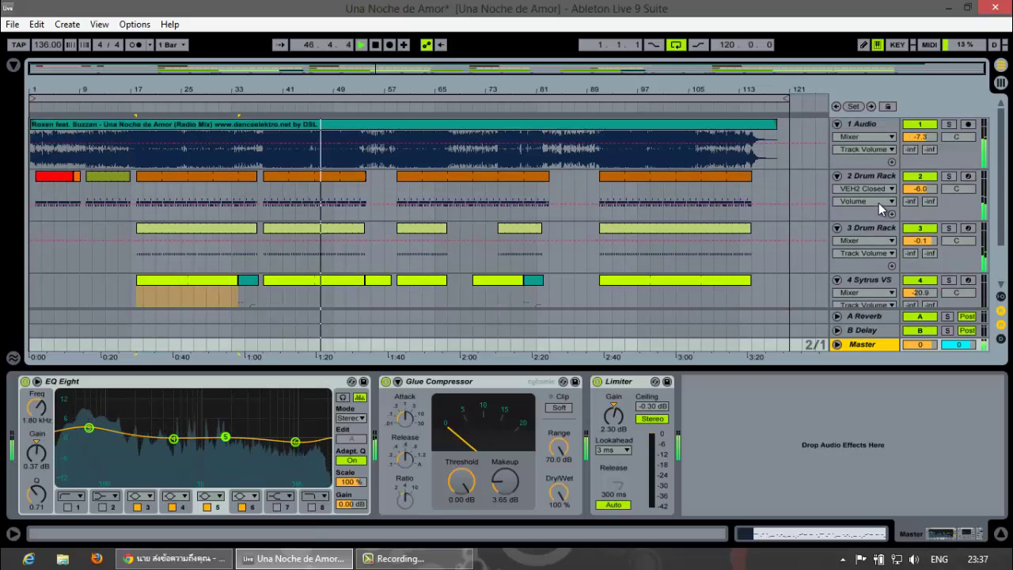
left_click(871, 124)
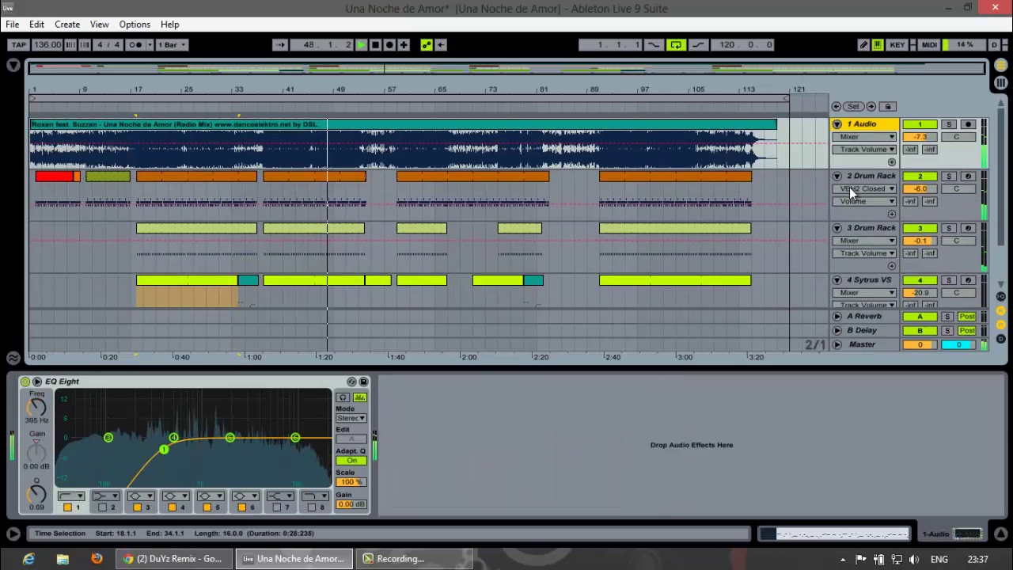
left_click(948, 125)
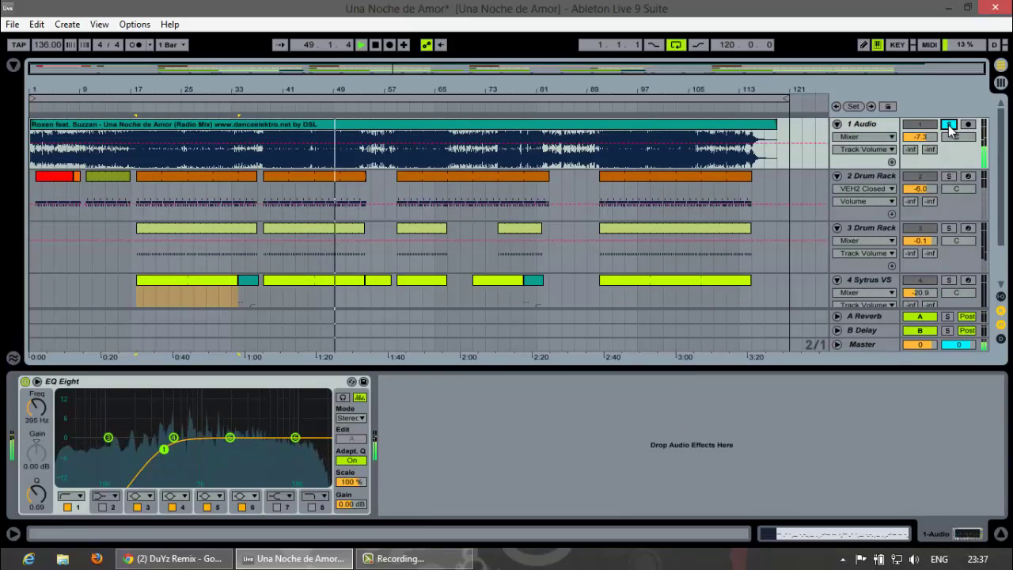
Step: Compare the soloed 1 Audio track with its EQ Eight bypassed and enabled, and stop playback
left_click(25, 382)
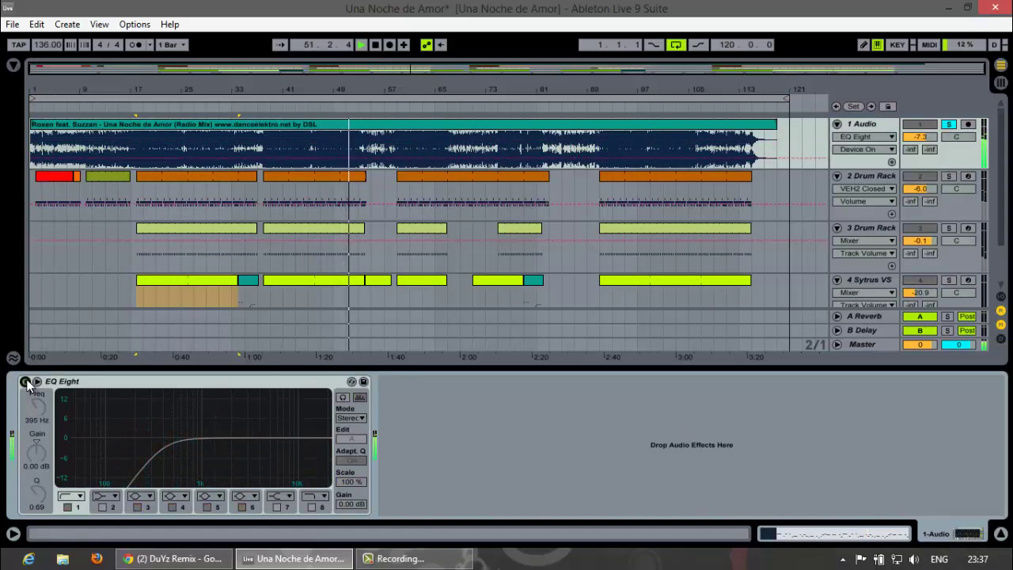
left_click(26, 382)
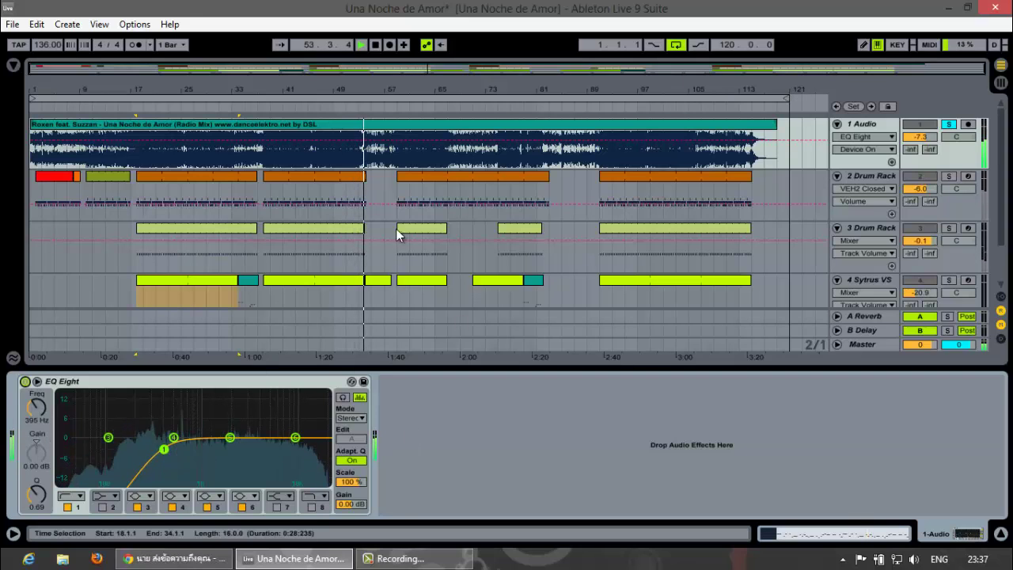
left_click(376, 45)
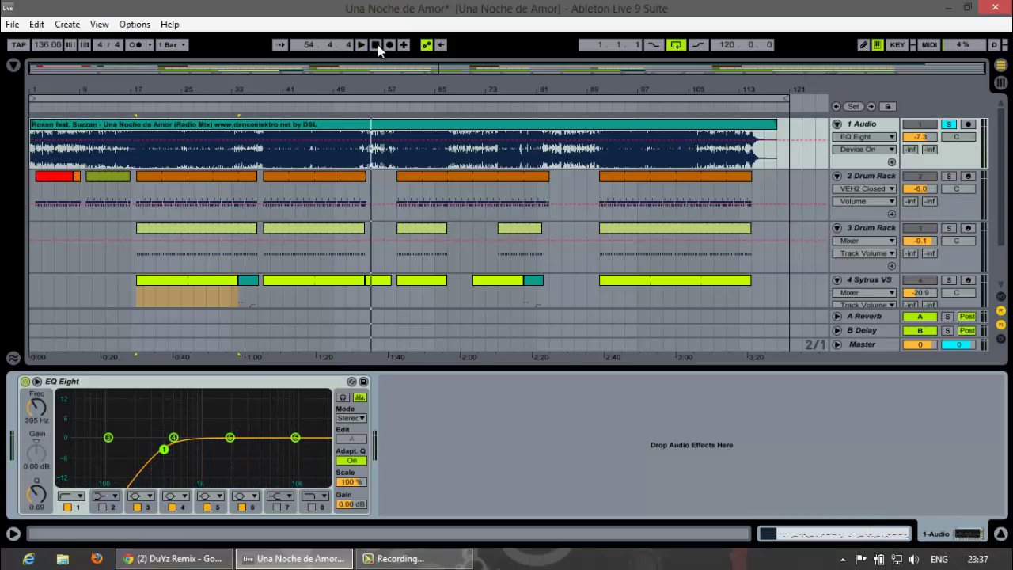